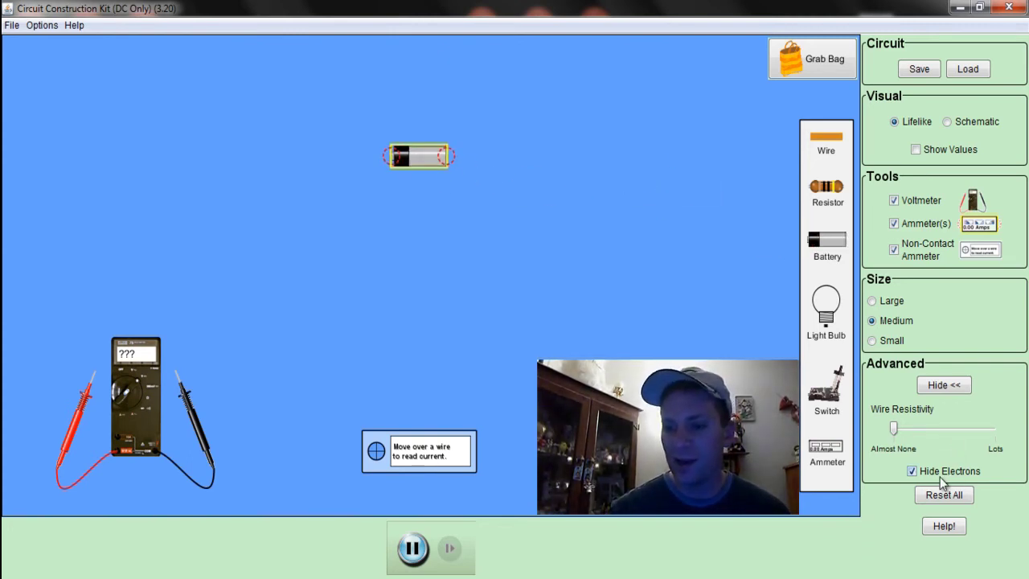
# - Briefly show then hide the electrons, and attach a wire to the battery's right end
pyautogui.click(914, 473)
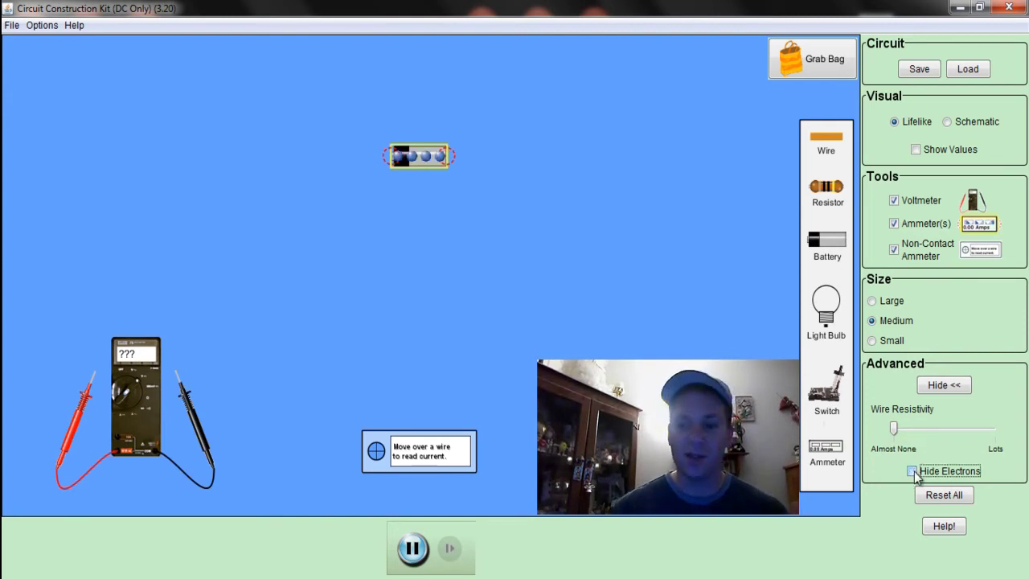
pyautogui.click(914, 473)
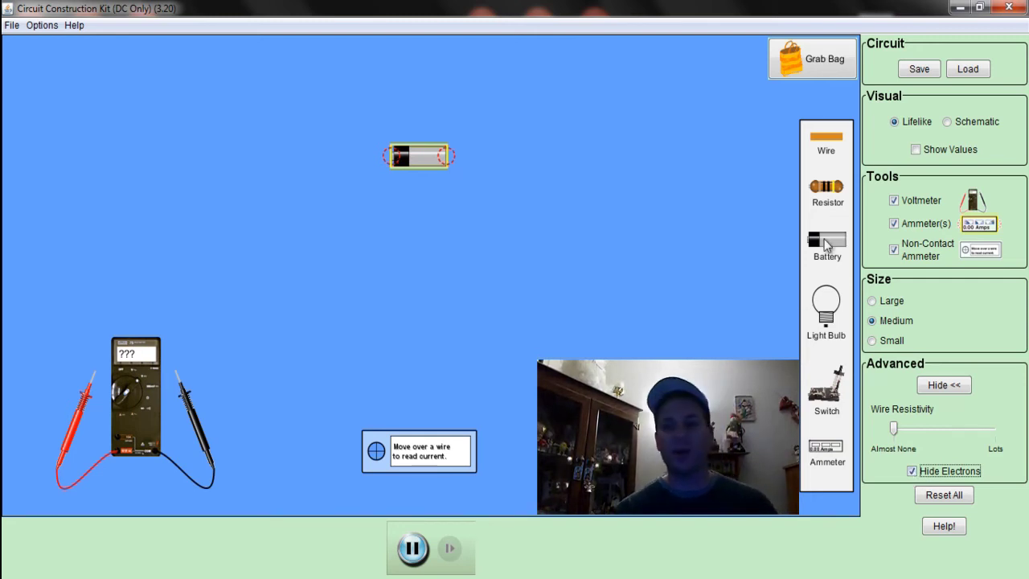
pyautogui.moveTo(832, 149); pyautogui.dragTo(546, 170)
pyautogui.click(391, 156)
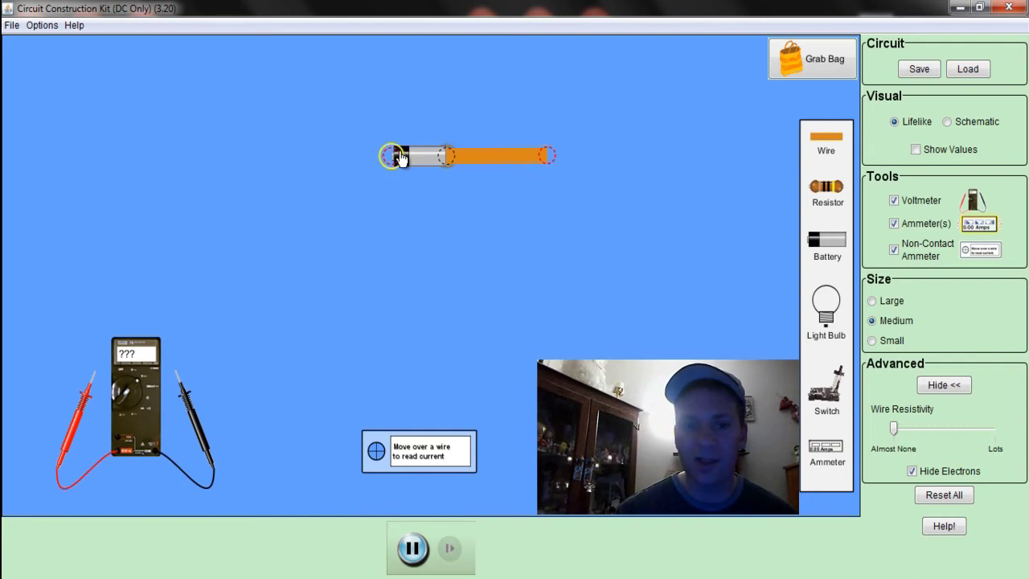
pyautogui.rightClick(392, 155)
pyautogui.click(426, 161)
# - Change the battery's voltage to 12 V
pyautogui.rightClick(410, 152)
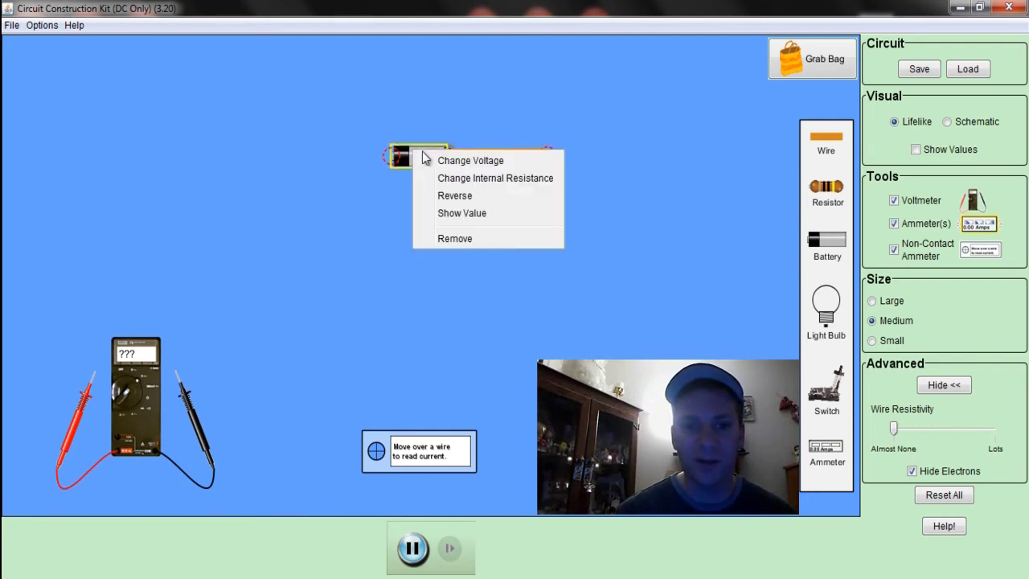
pyautogui.click(442, 164)
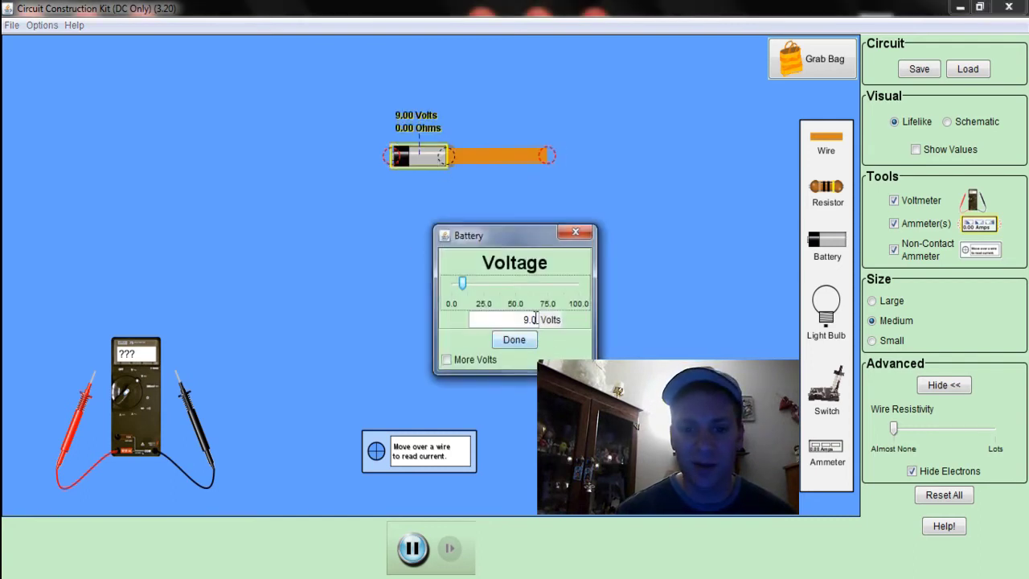
pyautogui.moveTo(534, 319); pyautogui.dragTo(524, 319)
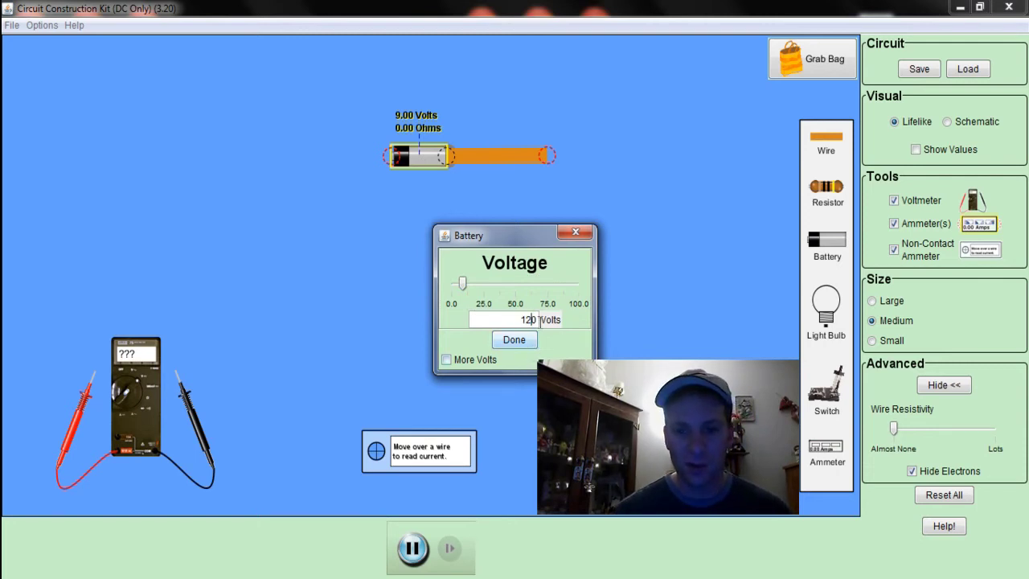
pyautogui.press('Return')
pyautogui.click(515, 340)
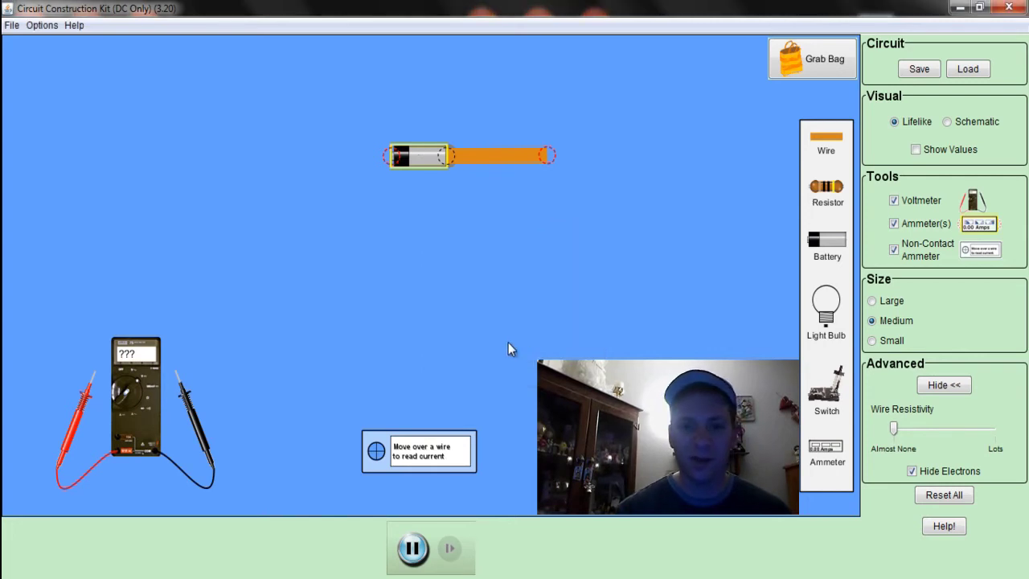
# - Display the battery's values and add a switch plus a wire along the top
pyautogui.rightClick(420, 153)
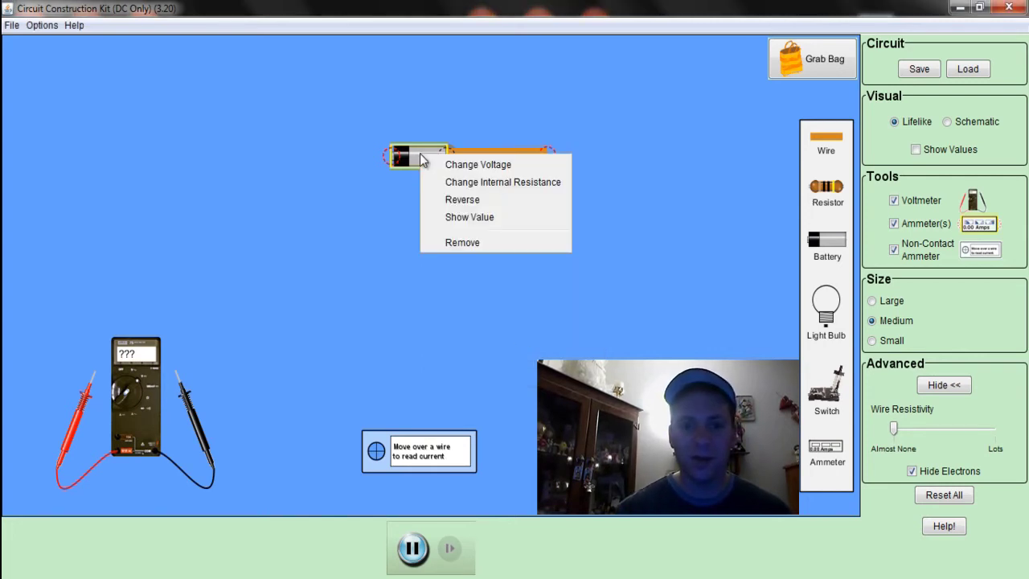
pyautogui.click(456, 218)
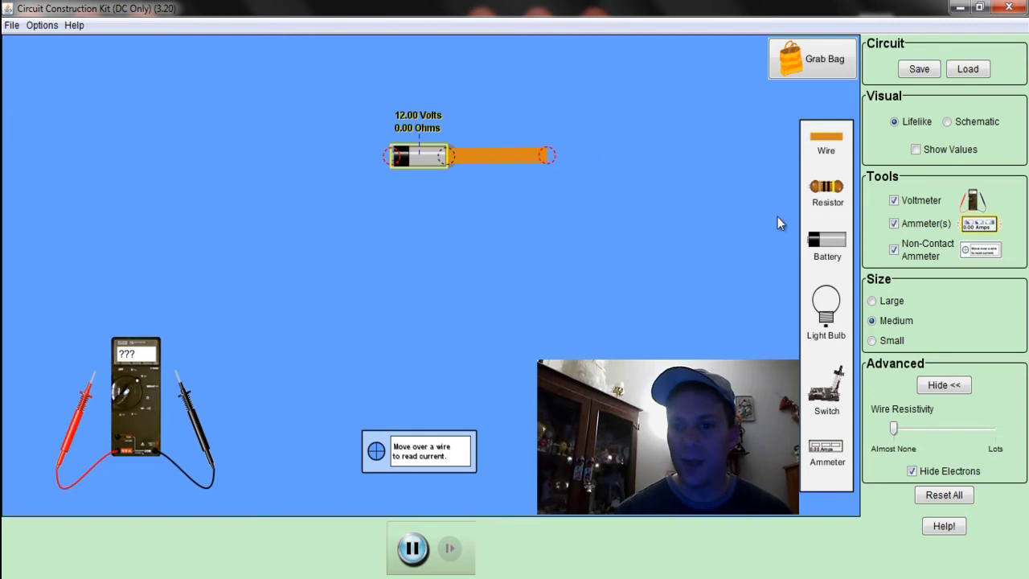
pyautogui.moveTo(827, 390); pyautogui.dragTo(597, 184)
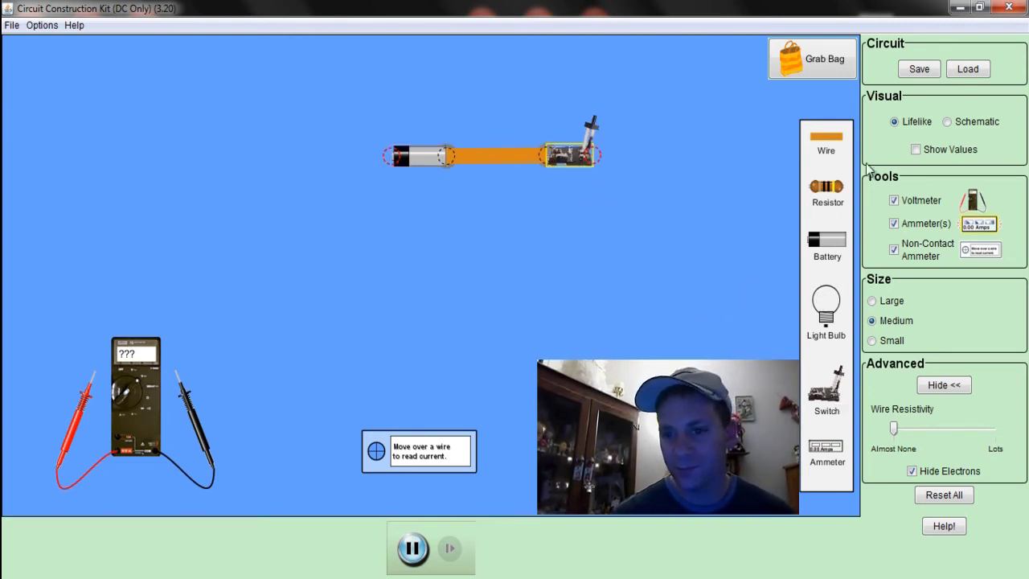
pyautogui.moveTo(832, 145); pyautogui.dragTo(648, 162)
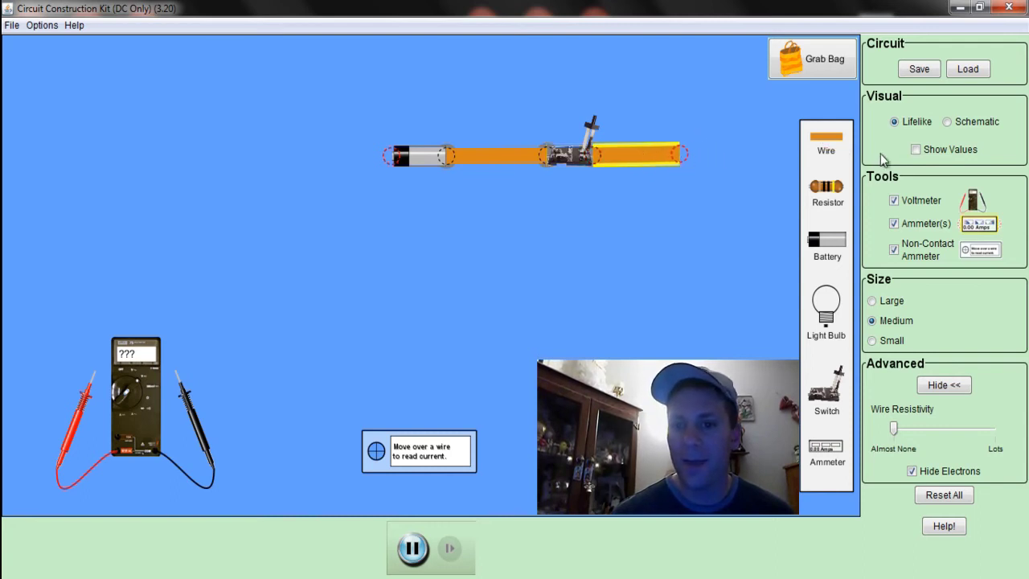
# - Add right, bottom and left wires to form a rectangle, then remove the right vertical wire
pyautogui.moveTo(833, 143); pyautogui.dragTo(683, 273)
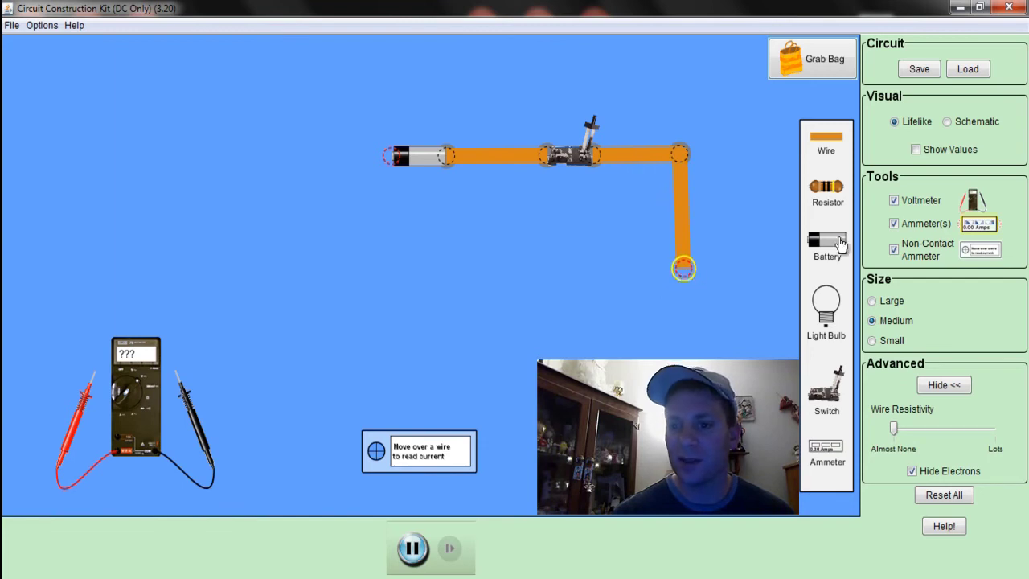
pyautogui.moveTo(825, 140); pyautogui.dragTo(339, 274)
pyautogui.moveTo(817, 145); pyautogui.dragTo(336, 156)
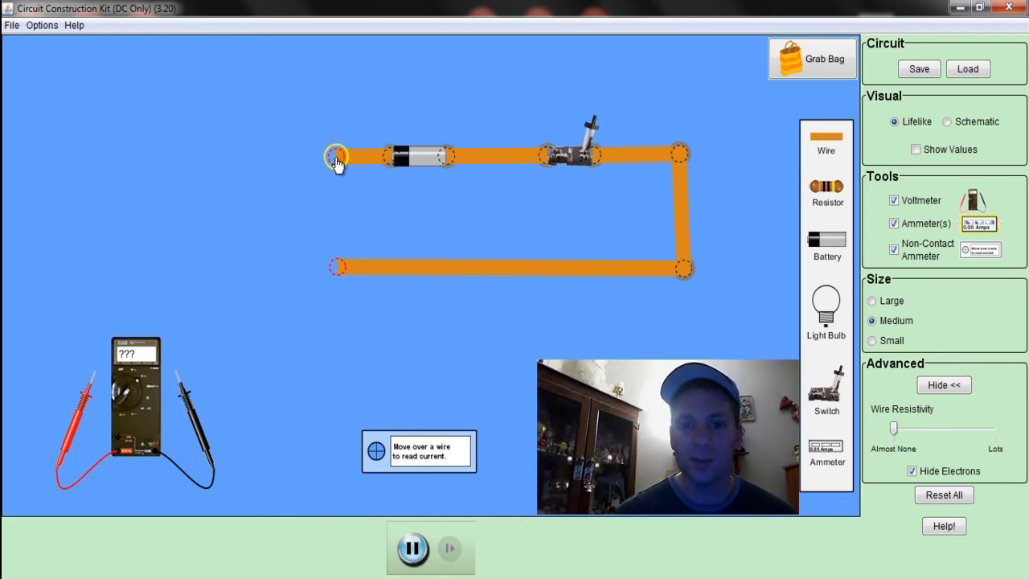
pyautogui.moveTo(817, 143); pyautogui.dragTo(333, 275)
pyautogui.click(679, 156)
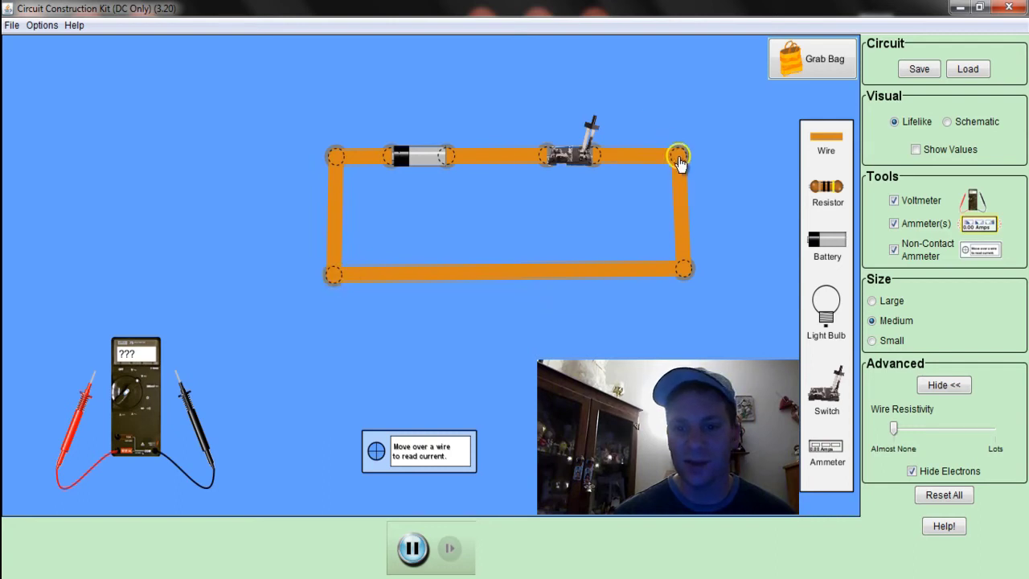
pyautogui.moveTo(686, 269); pyautogui.dragTo(681, 281)
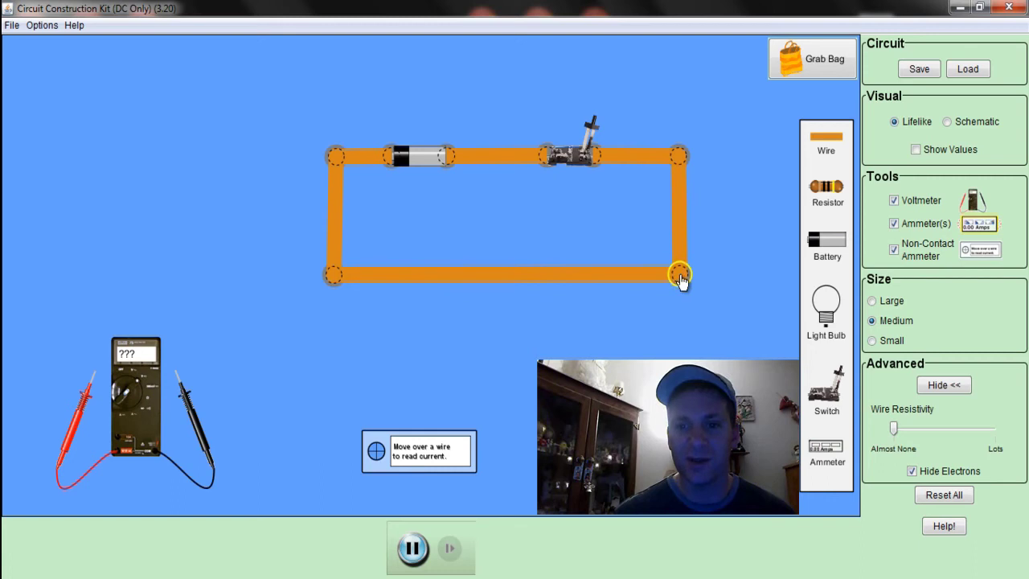
pyautogui.rightClick(681, 228)
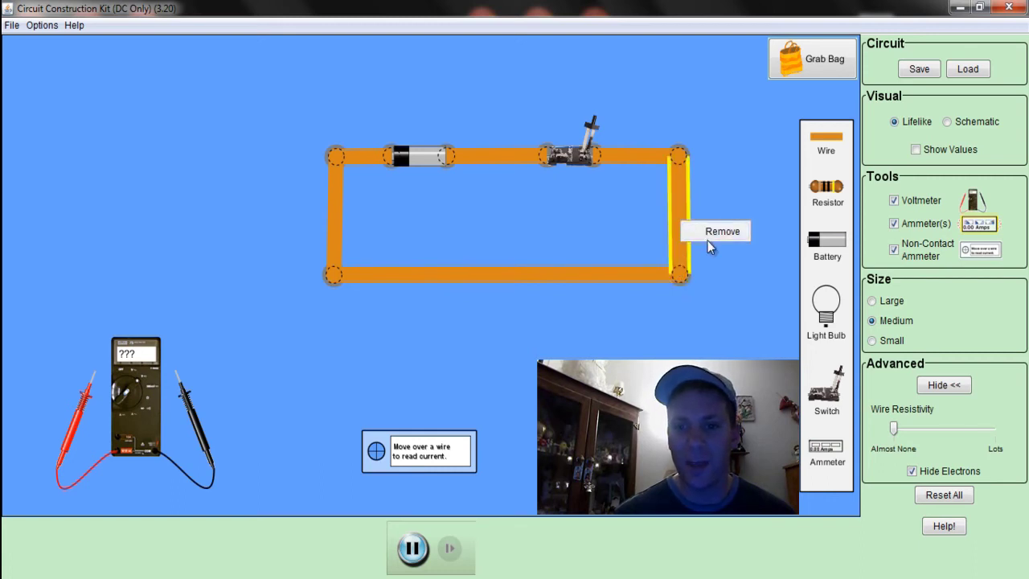
pyautogui.click(715, 232)
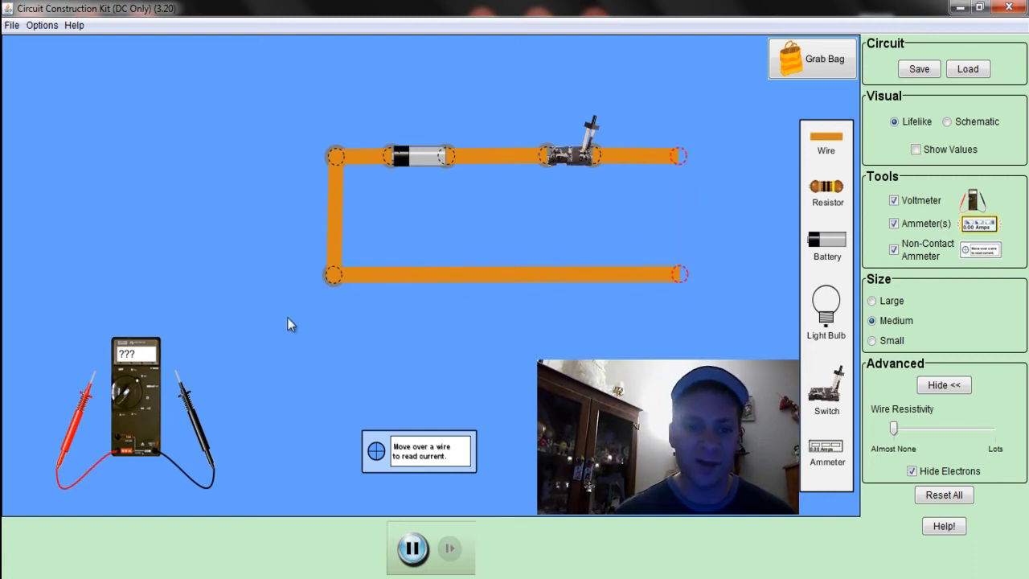
# - Probe the open right gap with the voltmeter, close the switch for 12.00 V, and put the ammeter on the left wire
pyautogui.moveTo(135, 392); pyautogui.dragTo(685, 392)
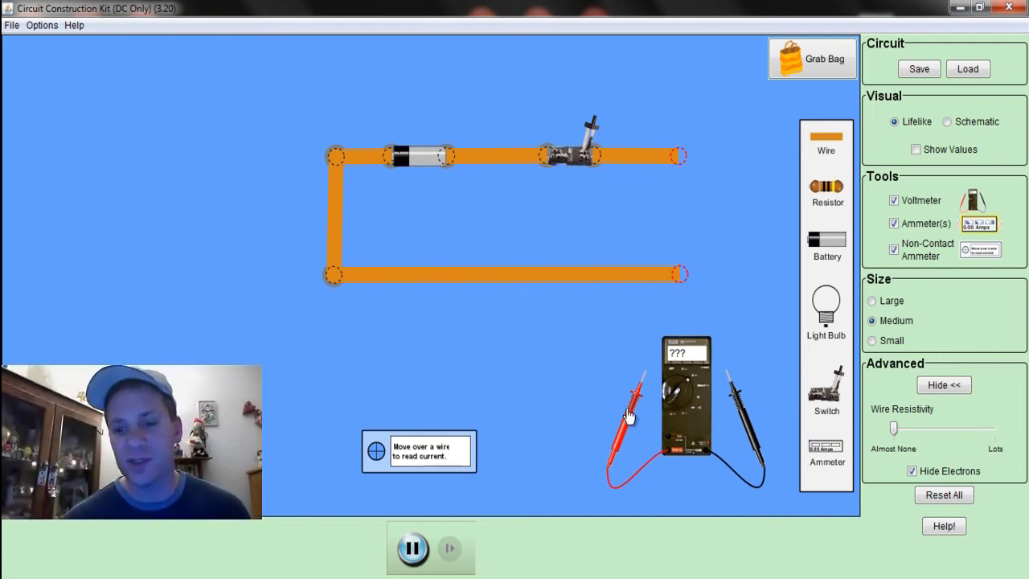
pyautogui.moveTo(629, 416); pyautogui.dragTo(662, 325)
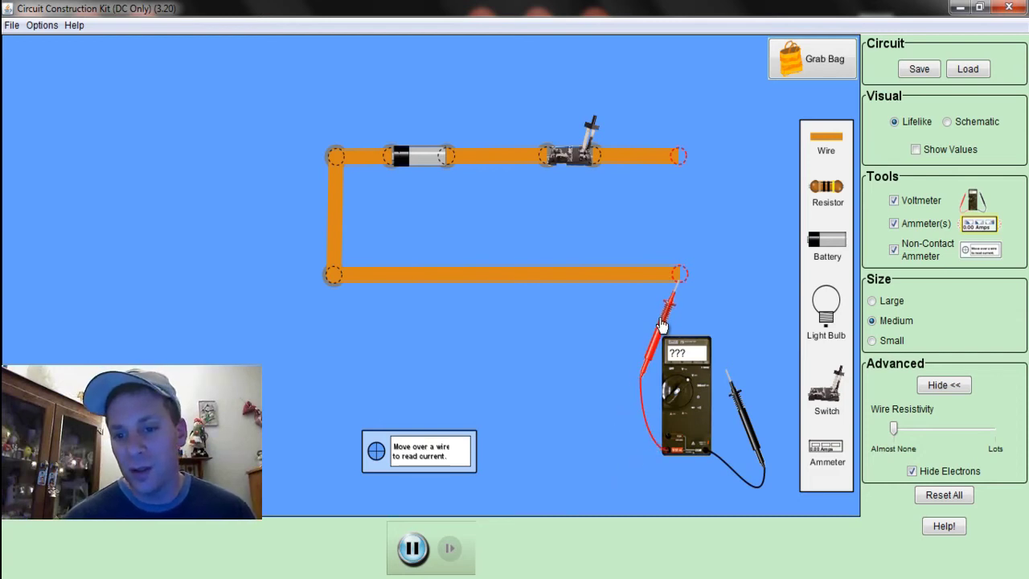
pyautogui.moveTo(688, 373); pyautogui.dragTo(695, 365)
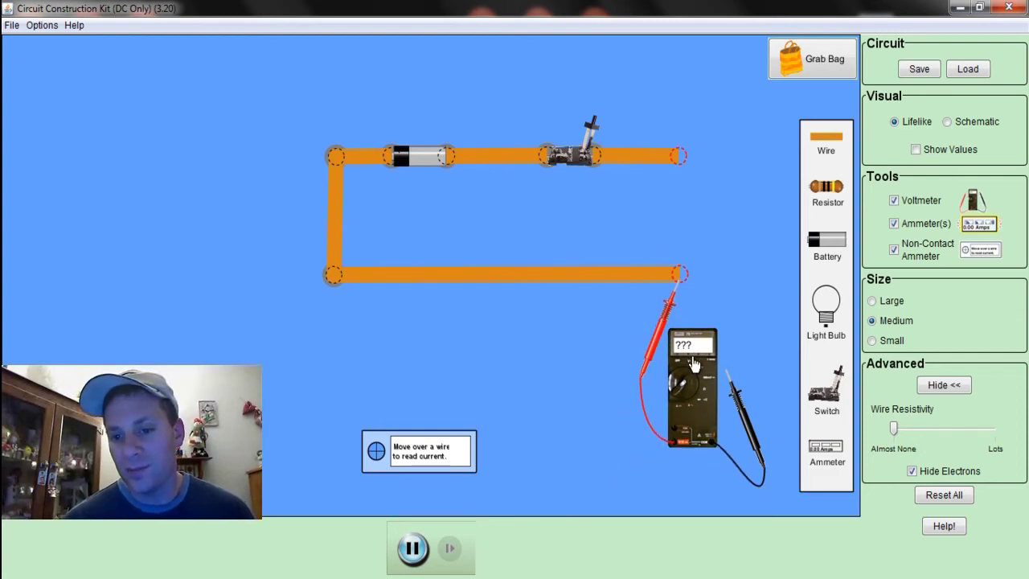
pyautogui.moveTo(733, 411); pyautogui.dragTo(693, 197)
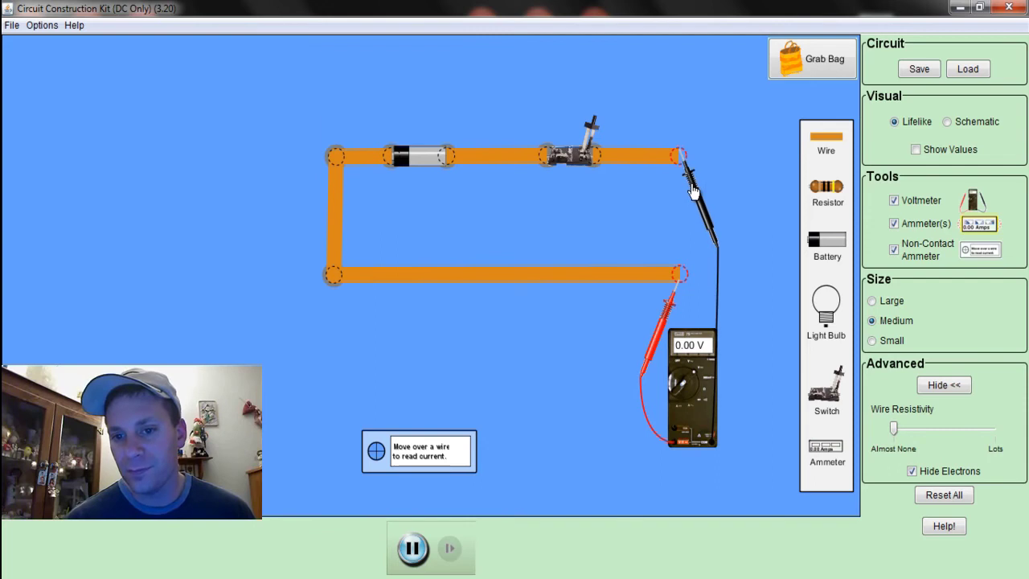
pyautogui.click(595, 129)
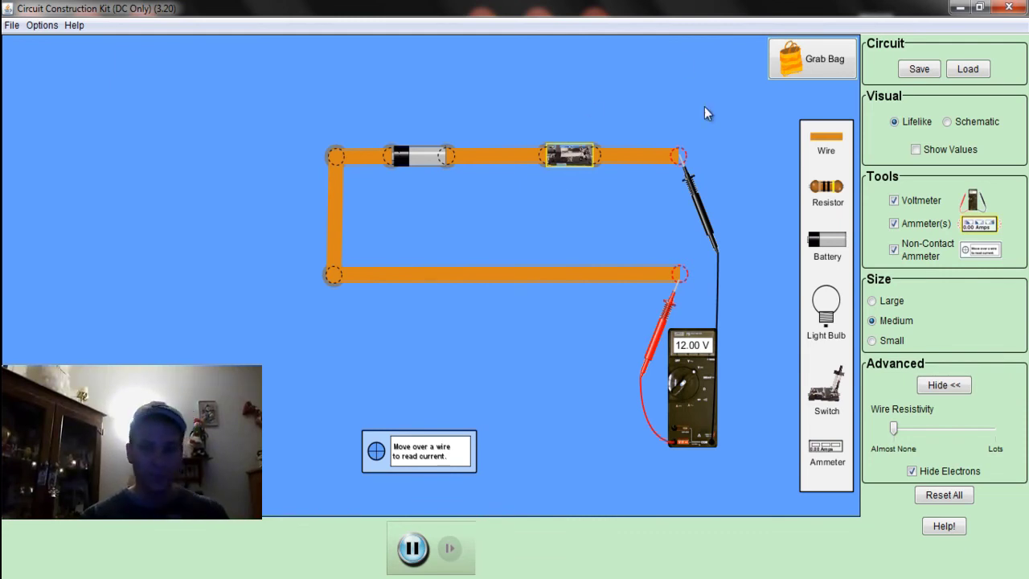
pyautogui.moveTo(414, 455); pyautogui.dragTo(373, 228)
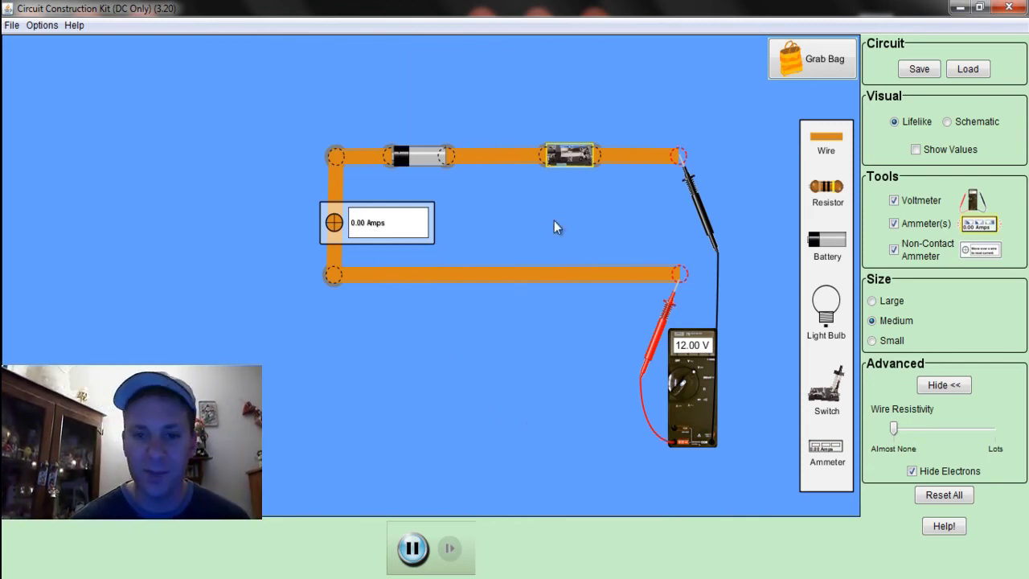
# - Open the switch, detach the voltmeter probes, and wire the loop's right side closed
pyautogui.click(573, 161)
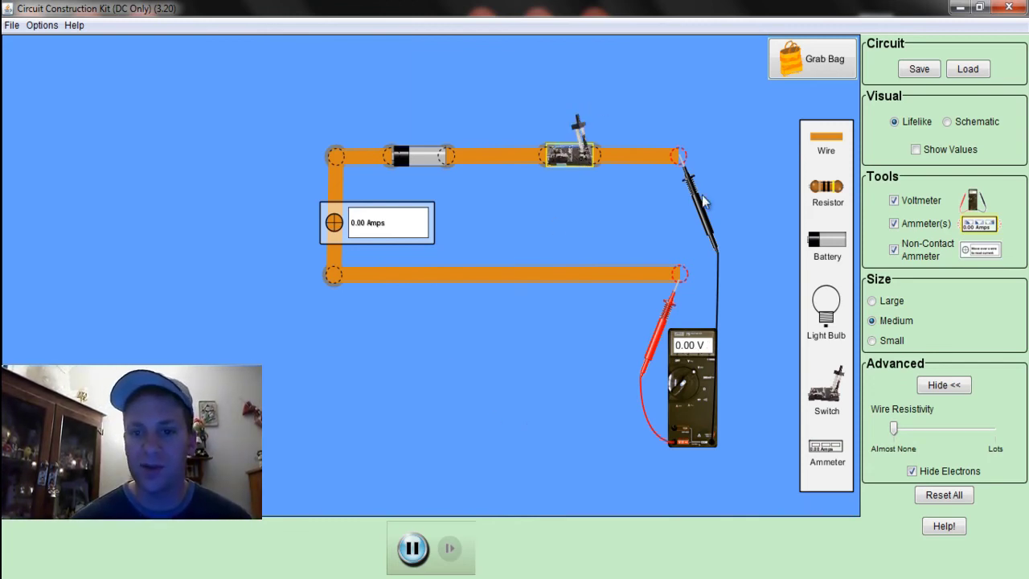
pyautogui.moveTo(709, 216); pyautogui.dragTo(743, 323)
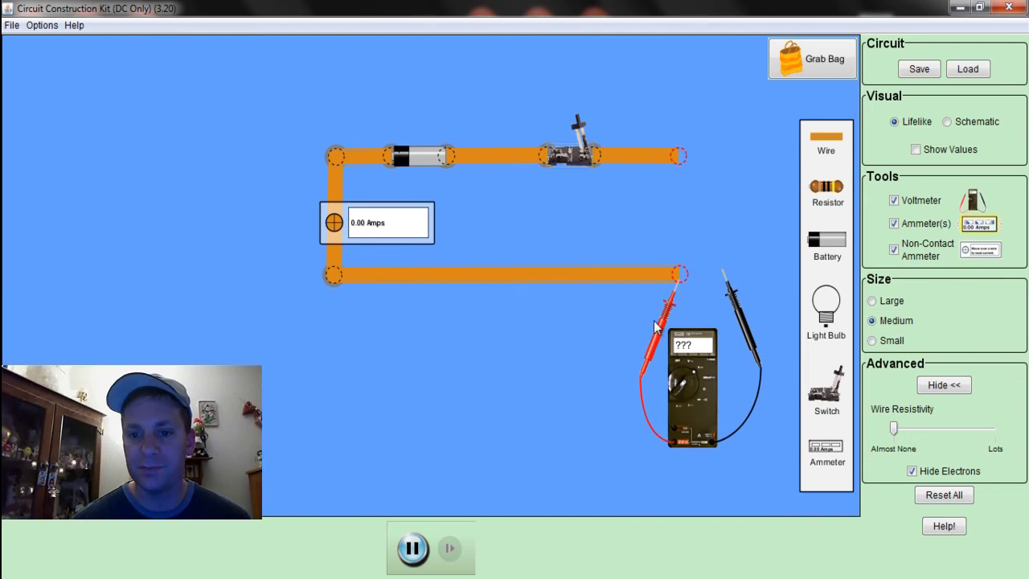
pyautogui.moveTo(648, 357); pyautogui.dragTo(626, 405)
pyautogui.moveTo(700, 372); pyautogui.dragTo(394, 406)
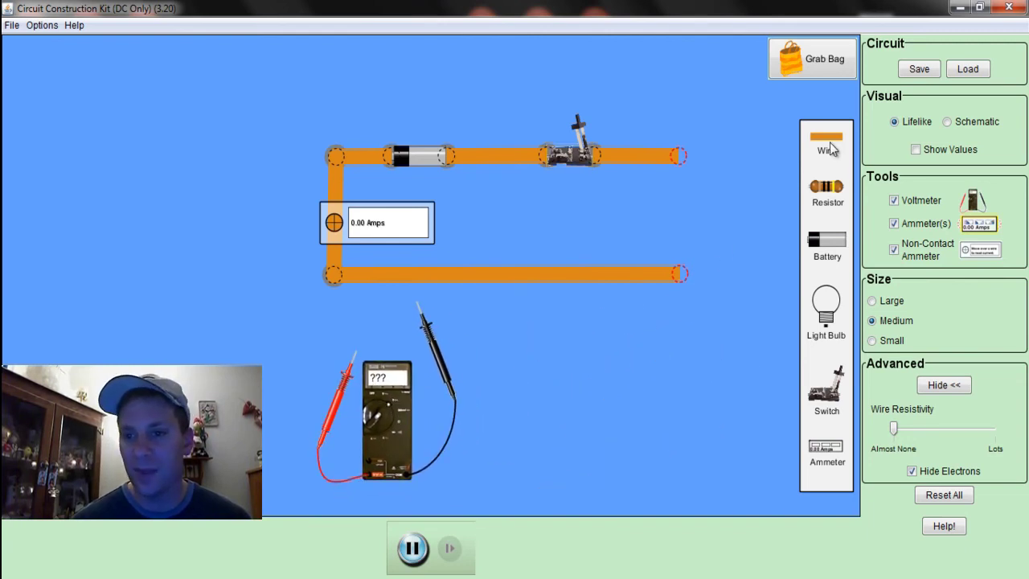
pyautogui.moveTo(827, 145); pyautogui.dragTo(714, 165)
pyautogui.moveTo(747, 165); pyautogui.dragTo(699, 299)
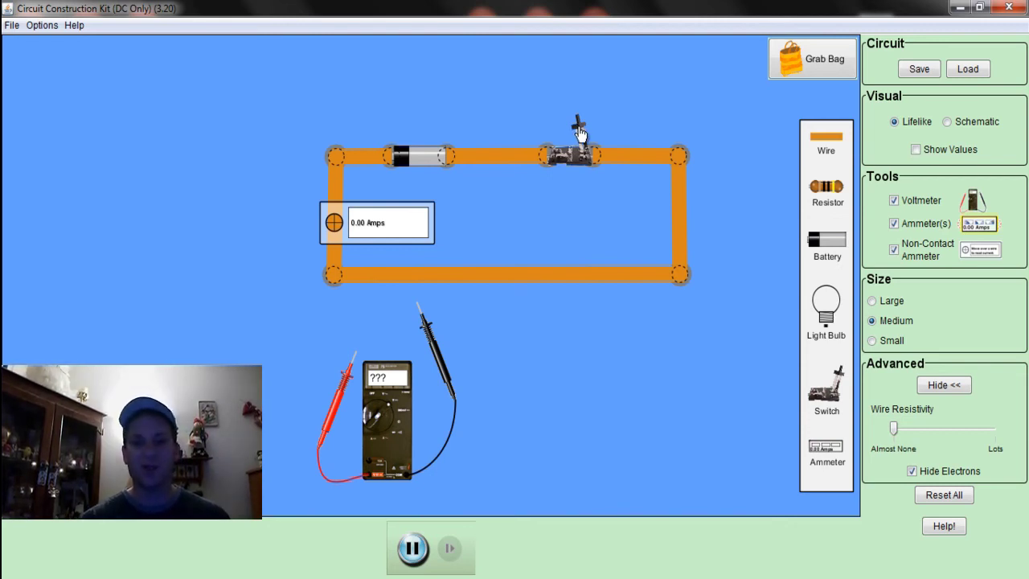
# - Clip the voltmeter probes onto the left and right wires, then close and reopen the switch
pyautogui.moveTo(339, 363); pyautogui.dragTo(307, 213)
pyautogui.moveTo(441, 354); pyautogui.dragTo(703, 213)
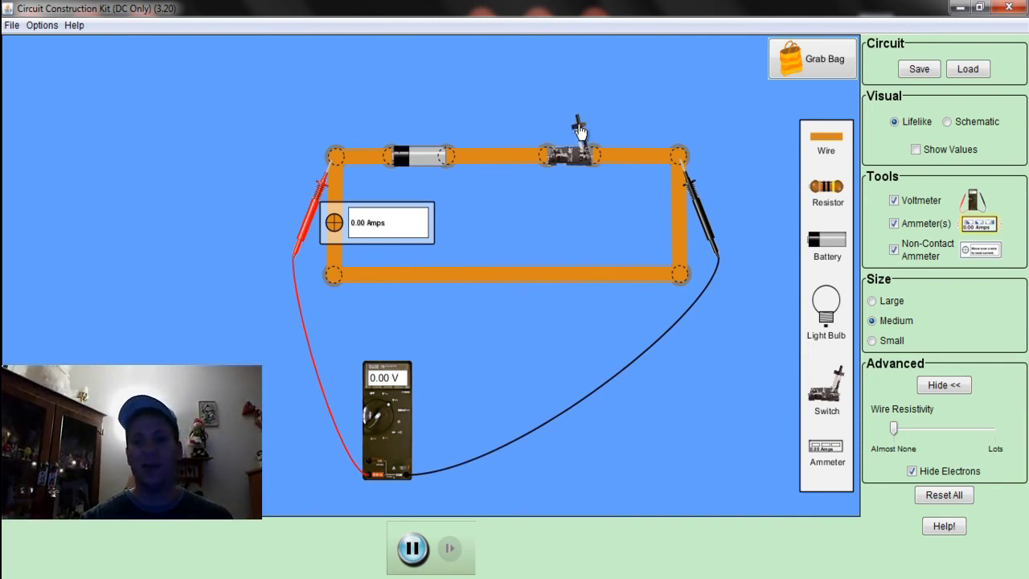
pyautogui.moveTo(586, 145); pyautogui.dragTo(567, 170)
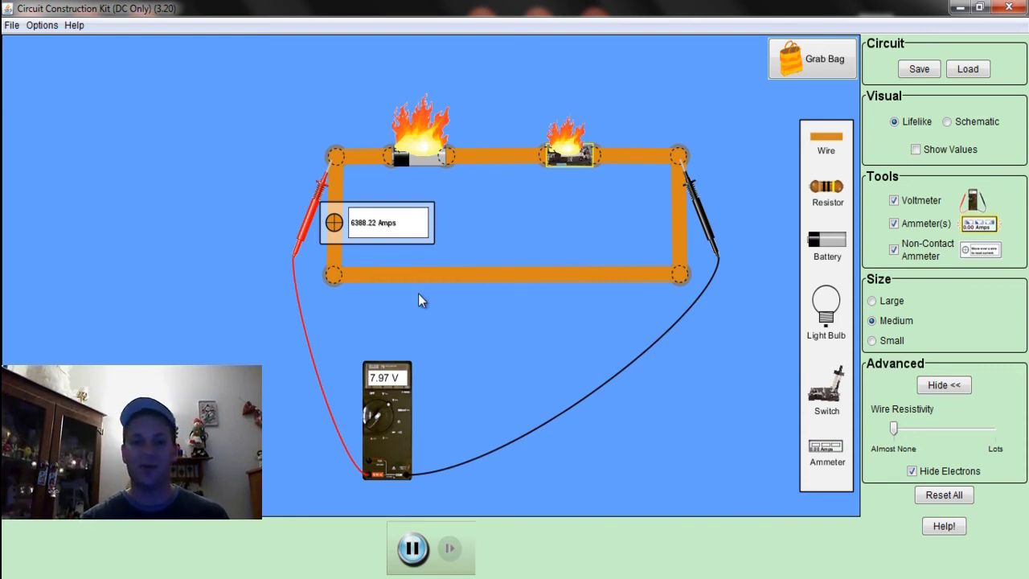
pyautogui.click(568, 161)
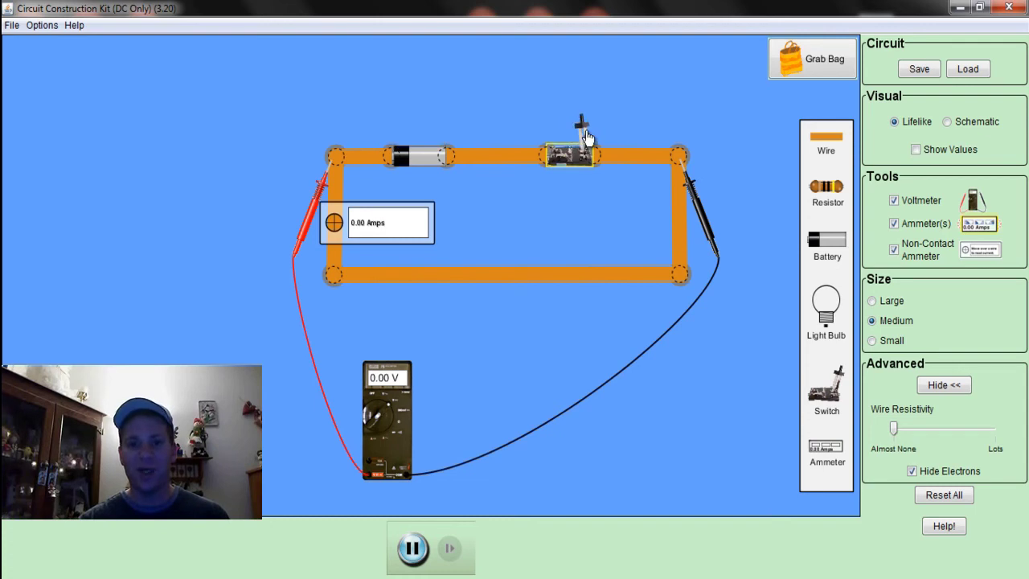
pyautogui.moveTo(311, 216); pyautogui.dragTo(222, 366)
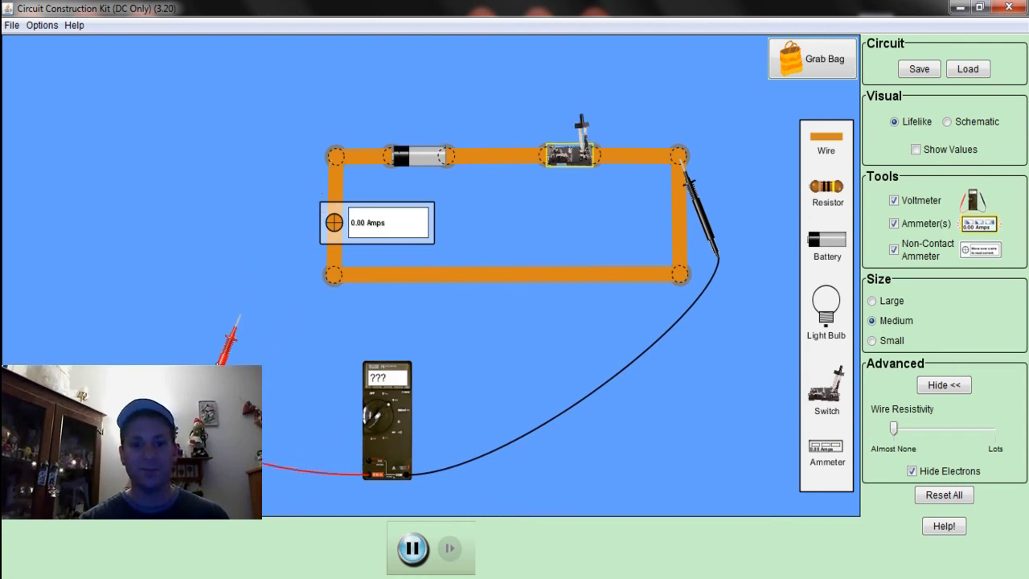
# - Move the voltmeter and probes aside and delete the bottom wire
pyautogui.moveTo(703, 217); pyautogui.dragTo(502, 430)
pyautogui.moveTo(230, 339); pyautogui.dragTo(242, 378)
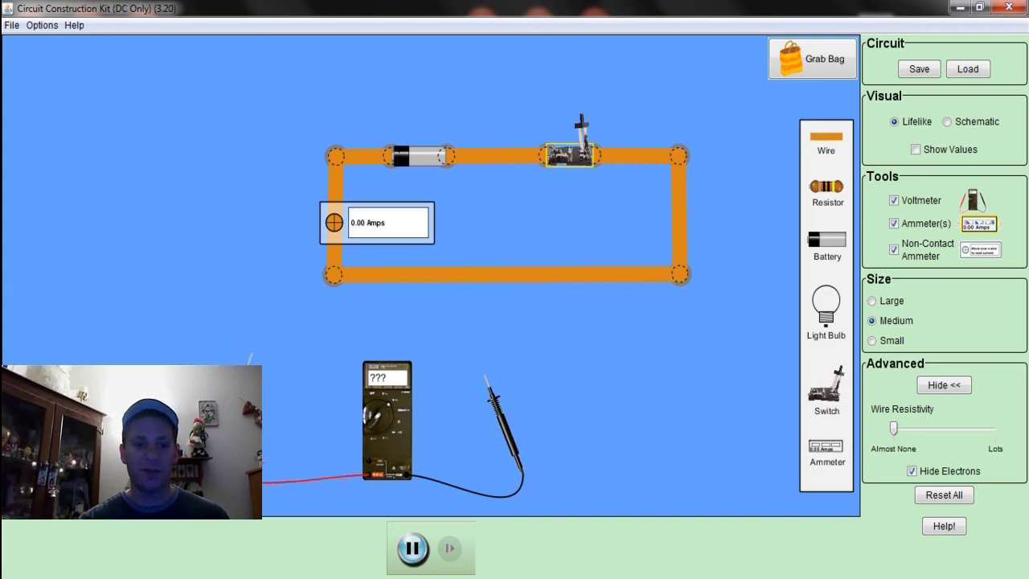
pyautogui.moveTo(127, 349); pyautogui.dragTo(173, 363)
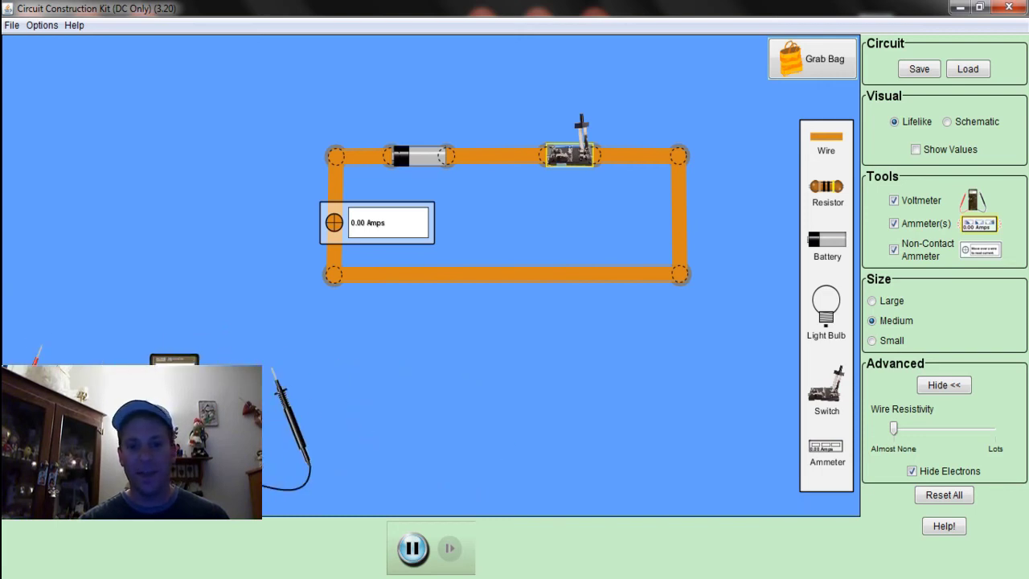
pyautogui.rightClick(514, 277)
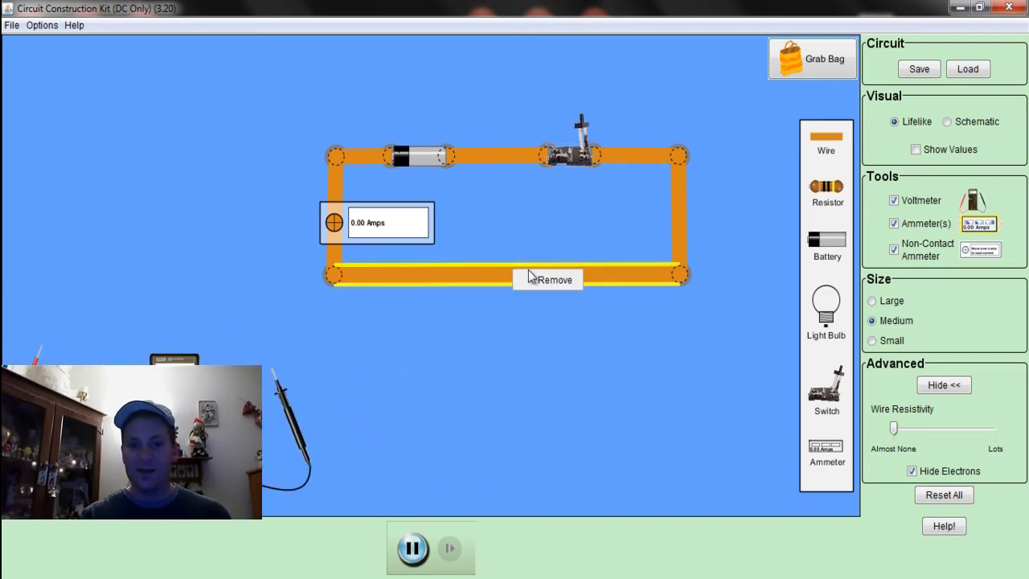
pyautogui.click(541, 282)
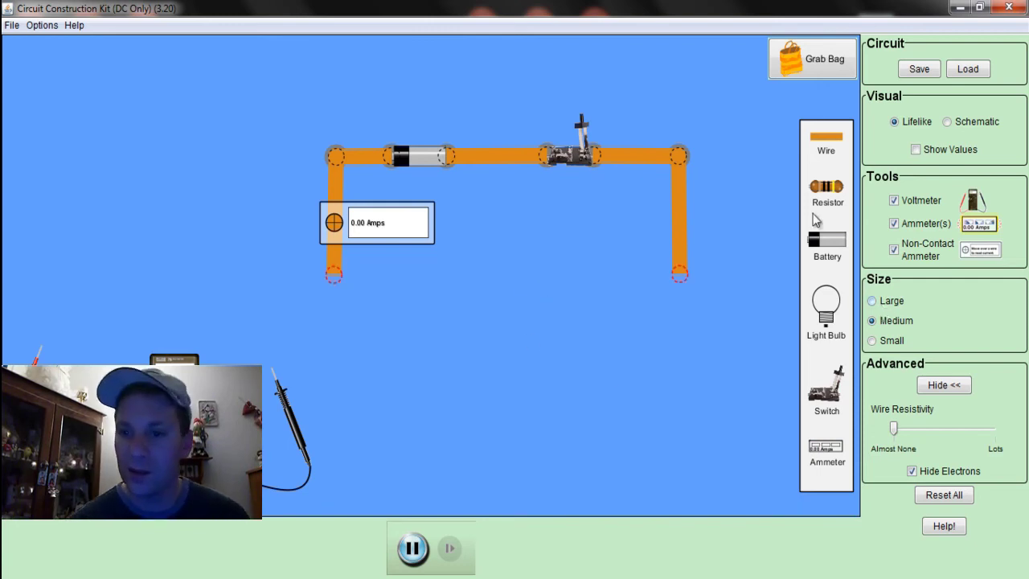
# - Place a light bulb across the bottom gap with the black probe on its base
pyautogui.moveTo(827, 320); pyautogui.dragTo(521, 335)
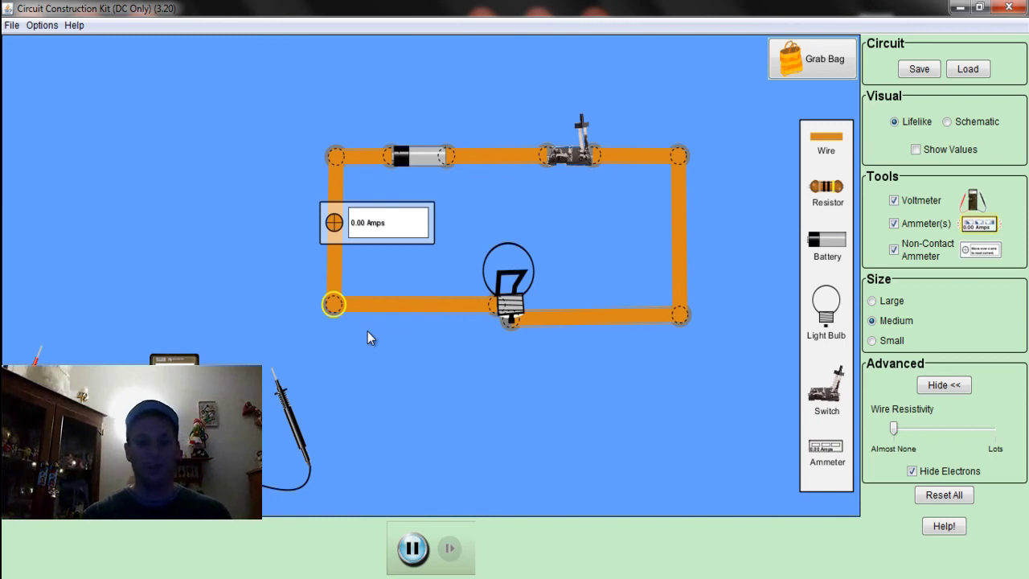
pyautogui.moveTo(287, 418); pyautogui.dragTo(509, 351)
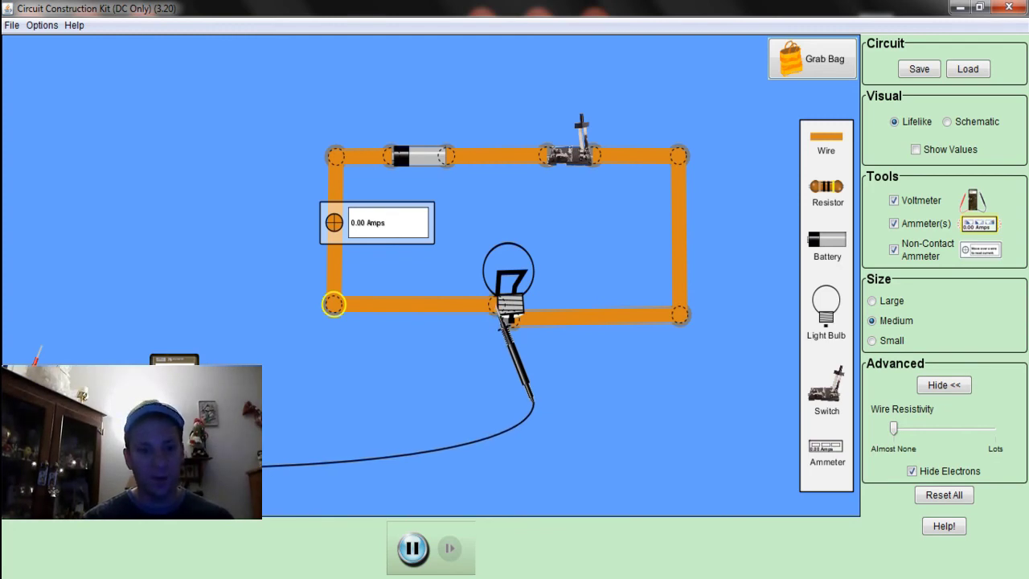
pyautogui.moveTo(174, 435); pyautogui.dragTo(369, 434)
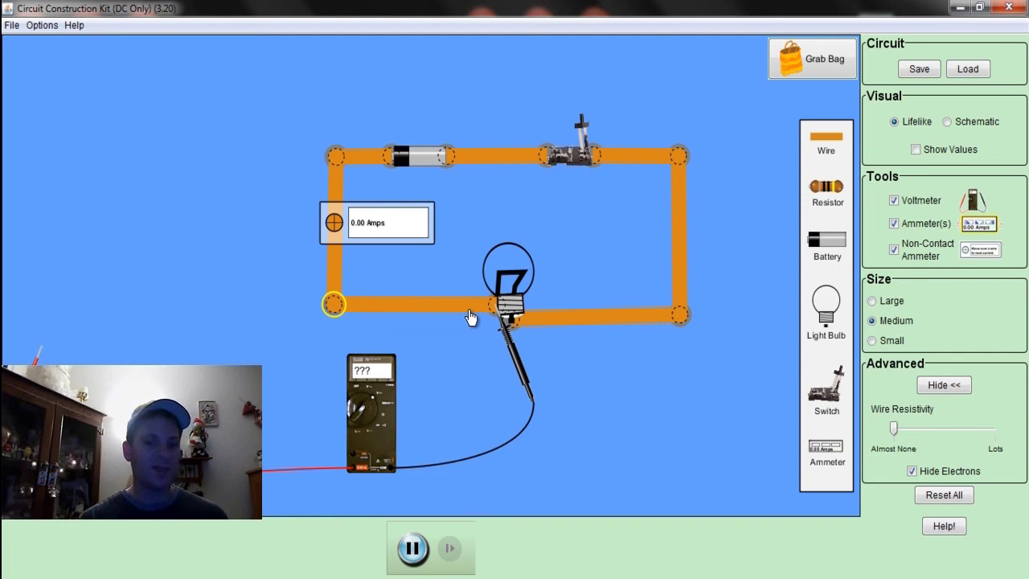
# - Put the red probe on the top-left corner and show the bulb's 10.00 Ohms resistance
pyautogui.moveTo(36, 360); pyautogui.dragTo(316, 196)
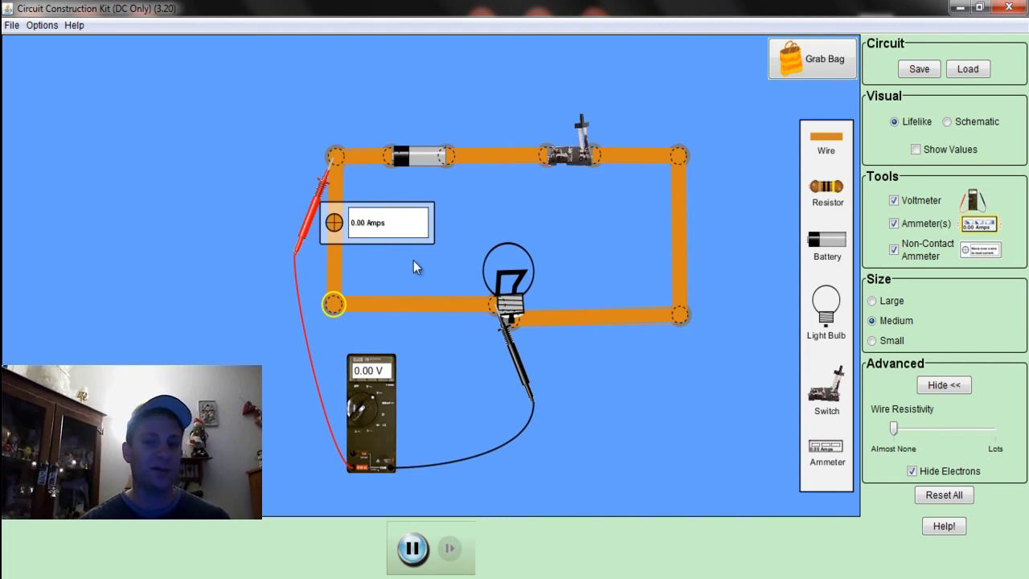
pyautogui.click(583, 128)
pyautogui.rightClick(502, 269)
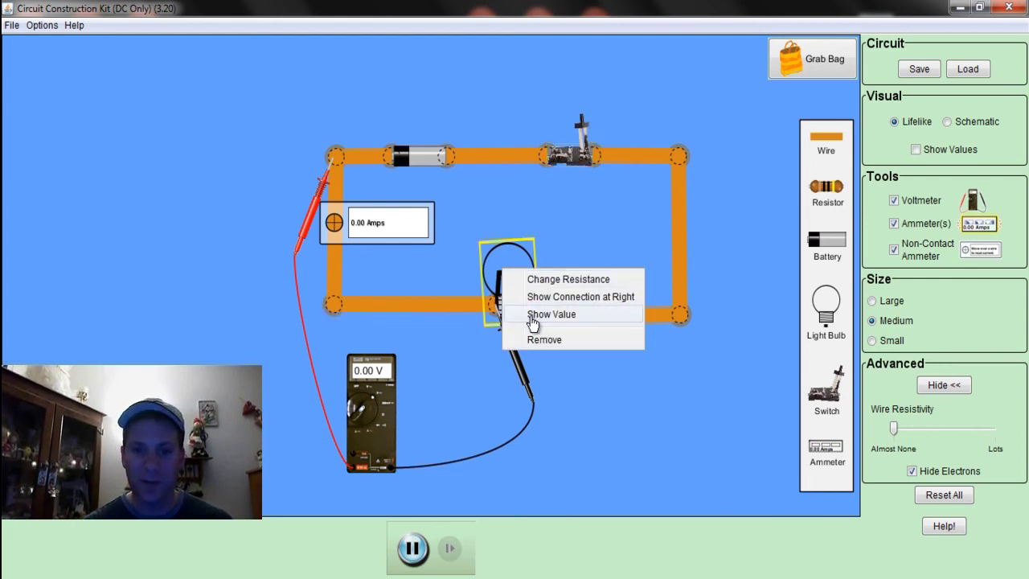
pyautogui.click(532, 316)
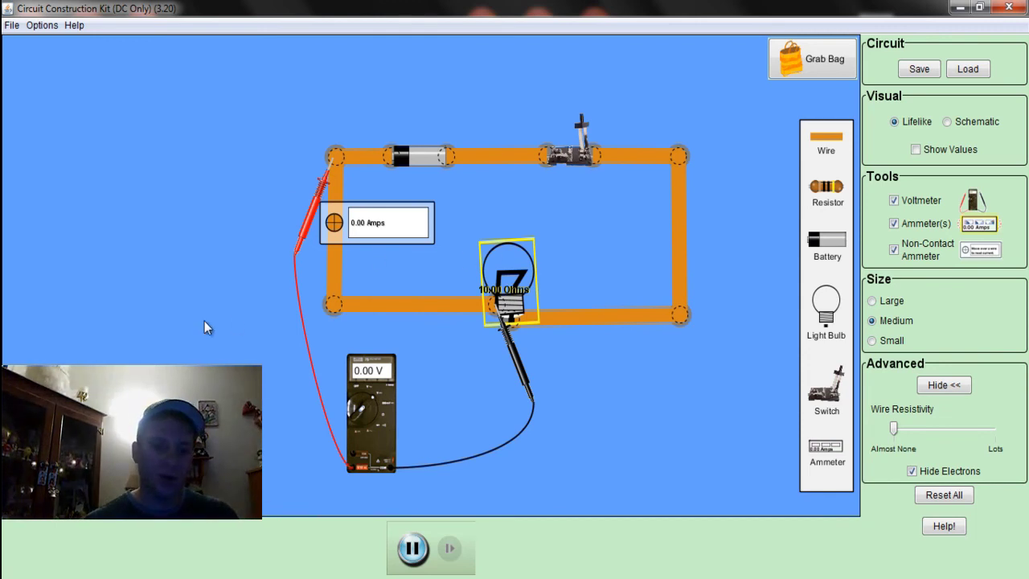
pyautogui.hotkey('alt', 'Tab')
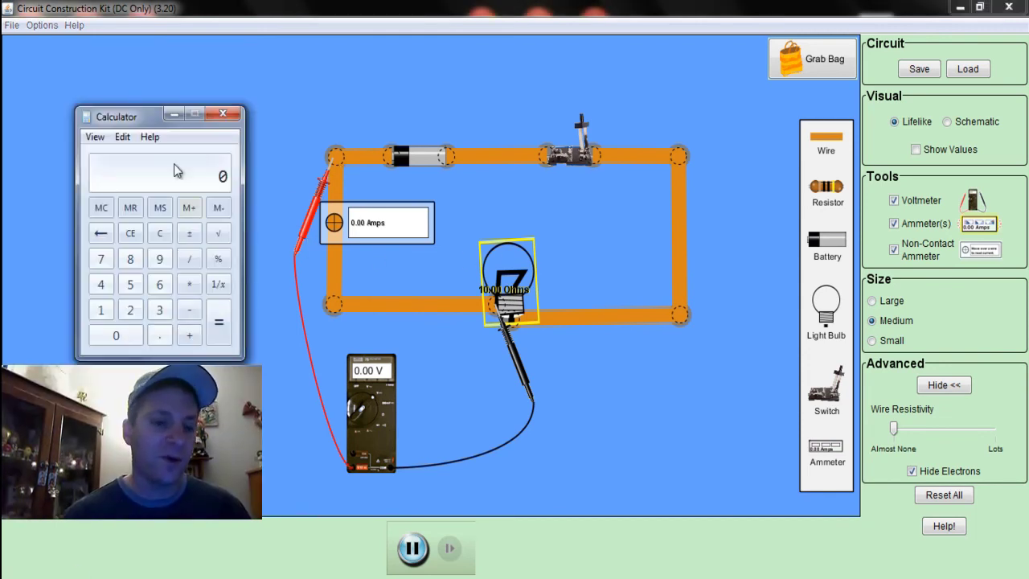
# - Compute 12 ÷ 10 = 1.2 in Calculator, then close the circuit's switch to light the bulb
pyautogui.moveTo(148, 120); pyautogui.dragTo(134, 109)
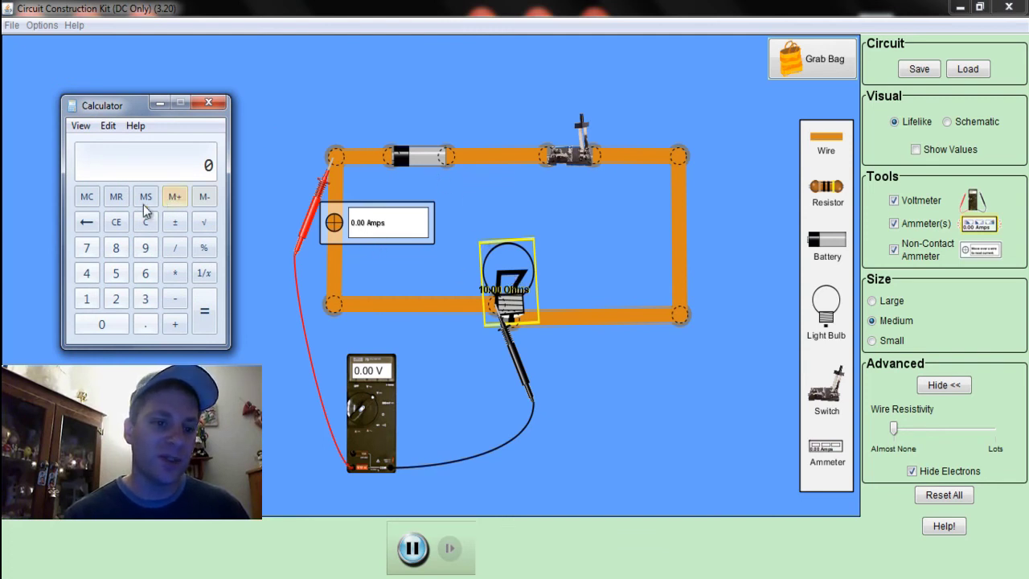
pyautogui.click(86, 298)
pyautogui.click(115, 301)
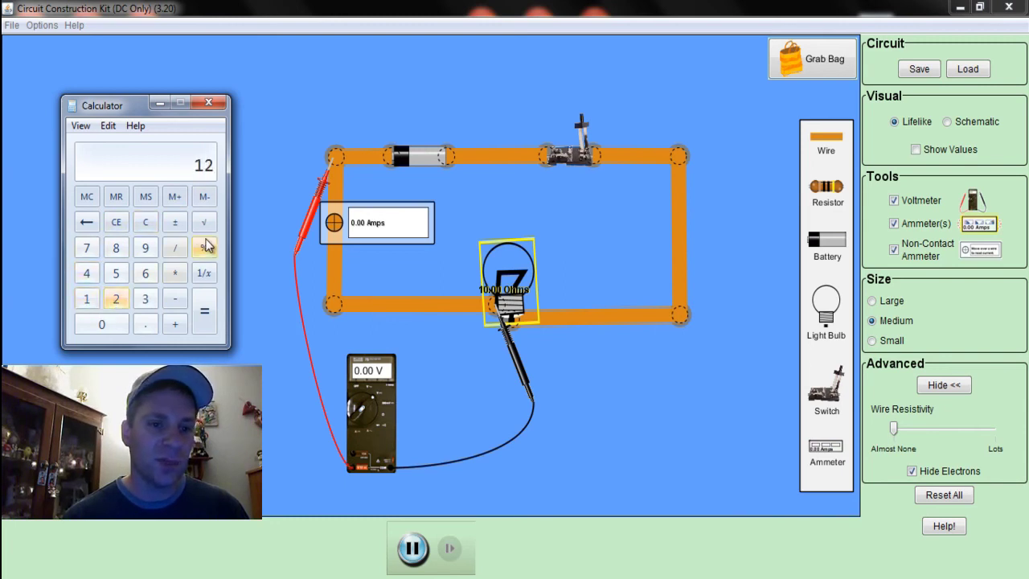
pyautogui.click(180, 251)
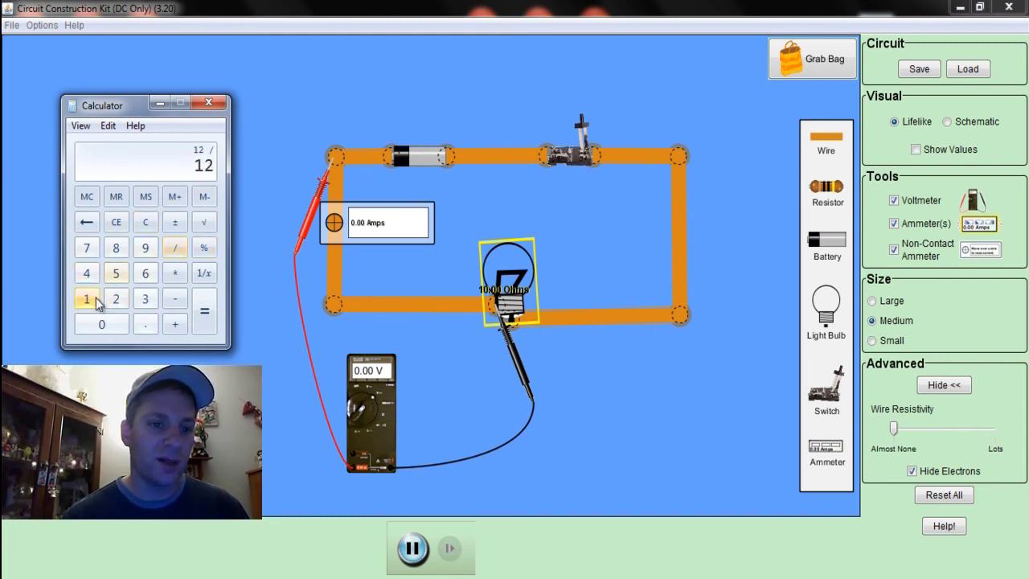
pyautogui.click(103, 324)
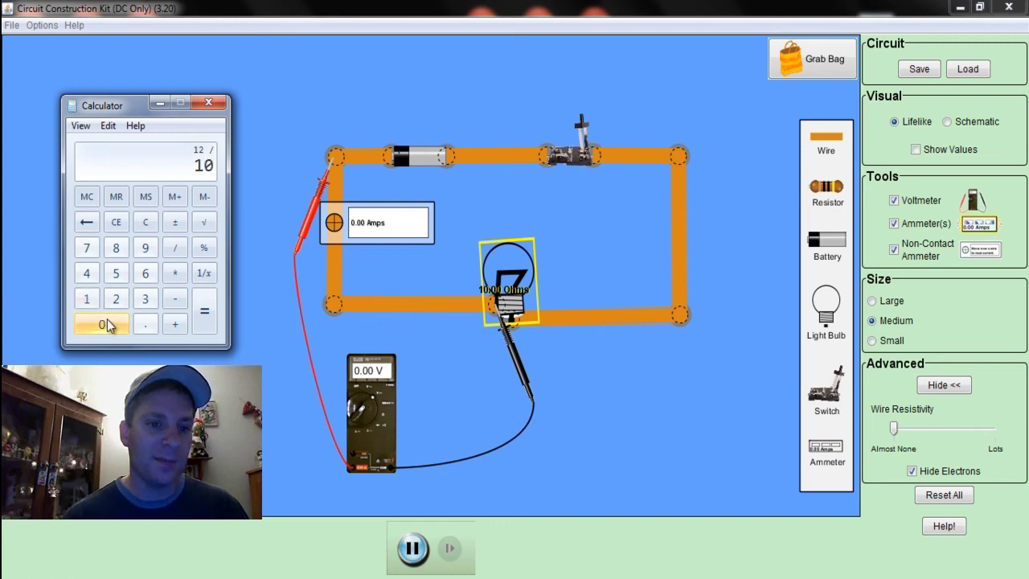
pyautogui.click(205, 321)
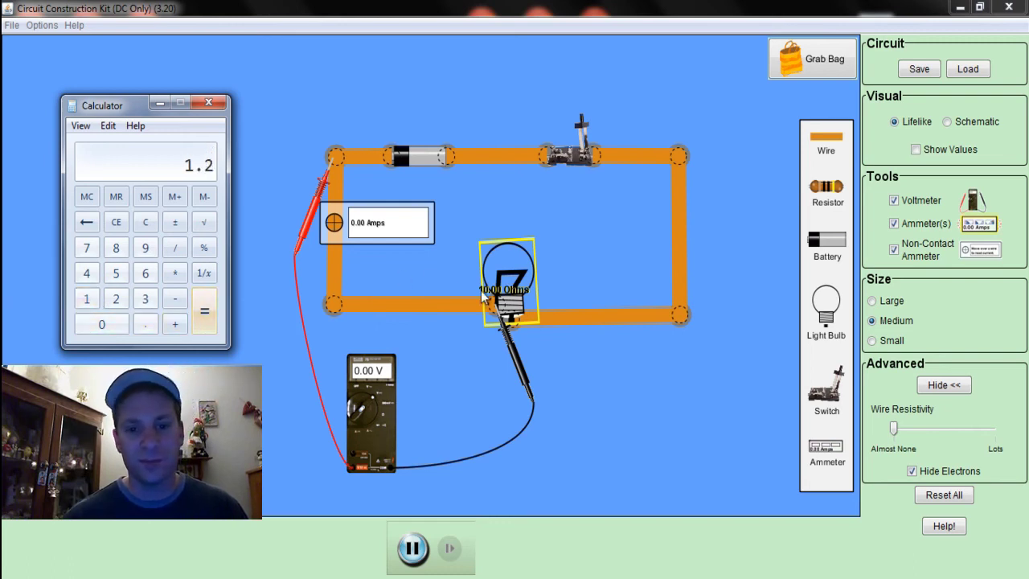
pyautogui.moveTo(583, 127); pyautogui.dragTo(560, 171)
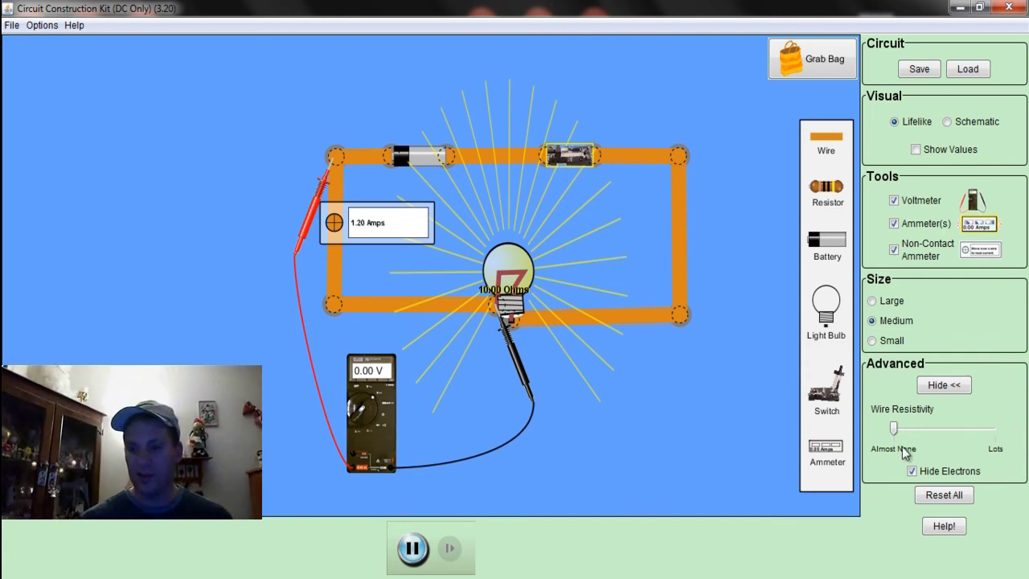
# - Turn on the electron display to show current flowing around the lit loop
pyautogui.click(912, 472)
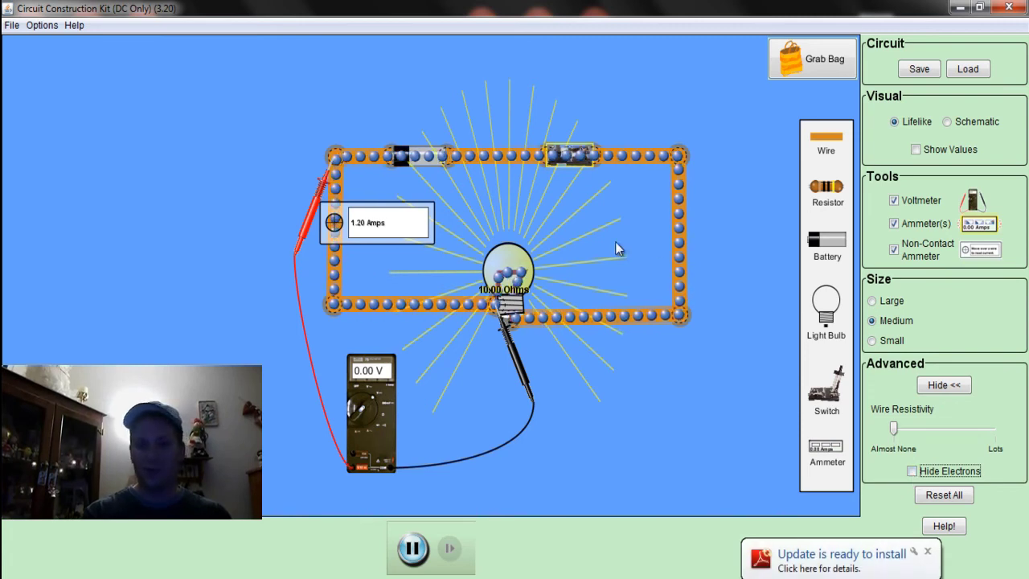
# - Open the switch, delete the bulb, reconnect the bottom wire, and place the black probe on the right wire
pyautogui.click(571, 152)
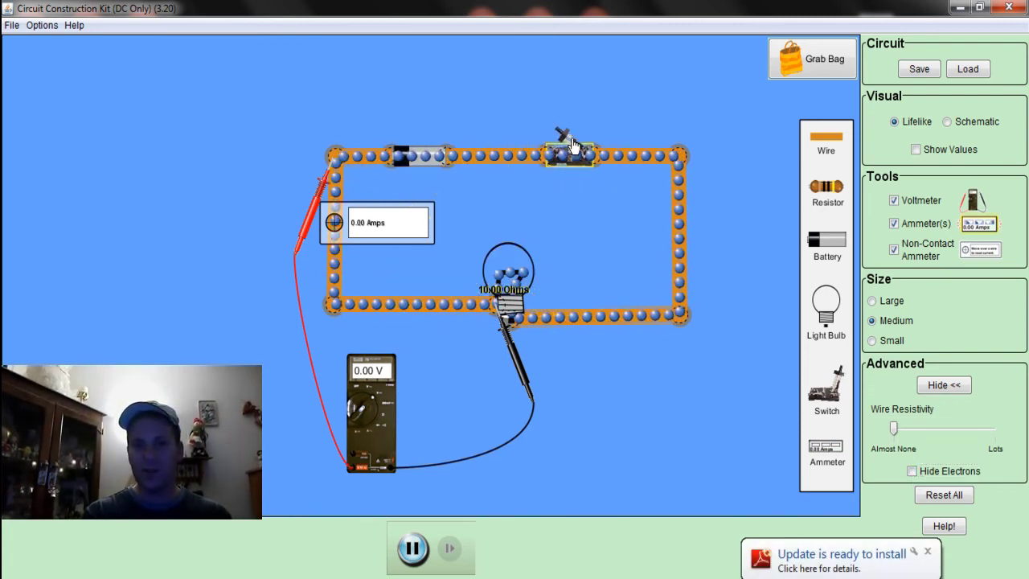
pyautogui.rightClick(505, 281)
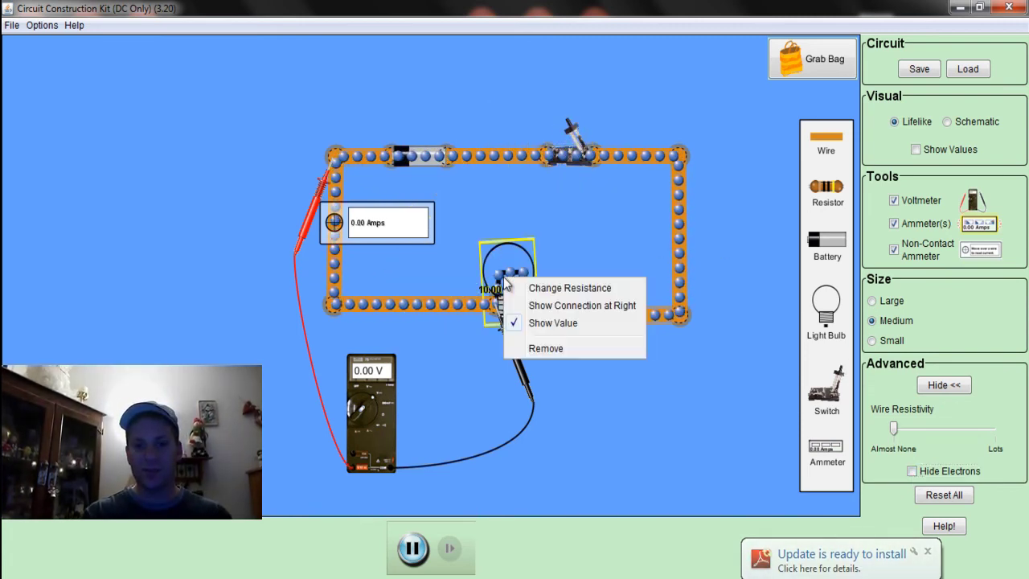
pyautogui.click(545, 349)
pyautogui.moveTo(495, 311); pyautogui.dragTo(519, 372)
pyautogui.moveTo(515, 322); pyautogui.dragTo(505, 316)
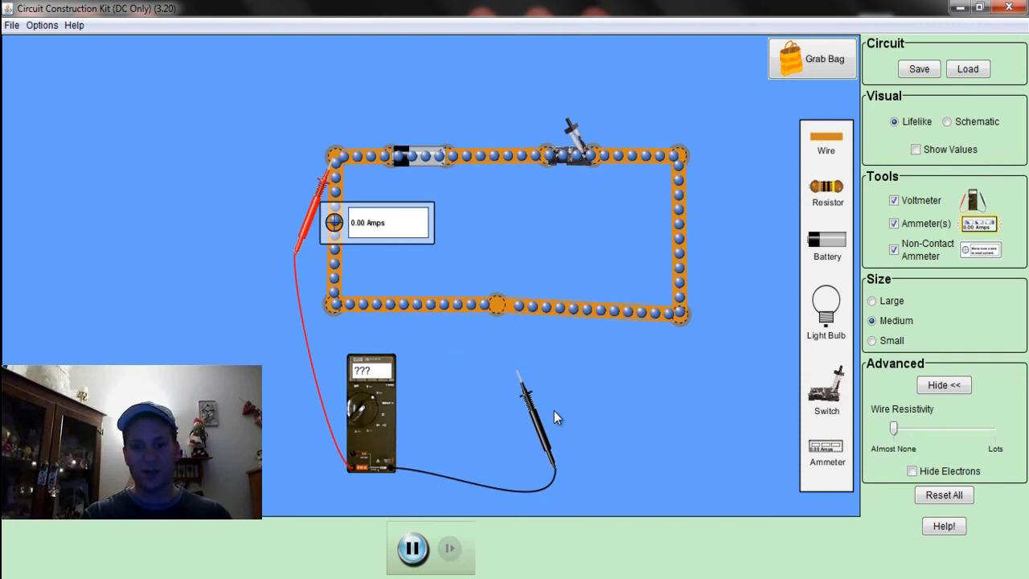
pyautogui.moveTo(533, 410); pyautogui.dragTo(693, 354)
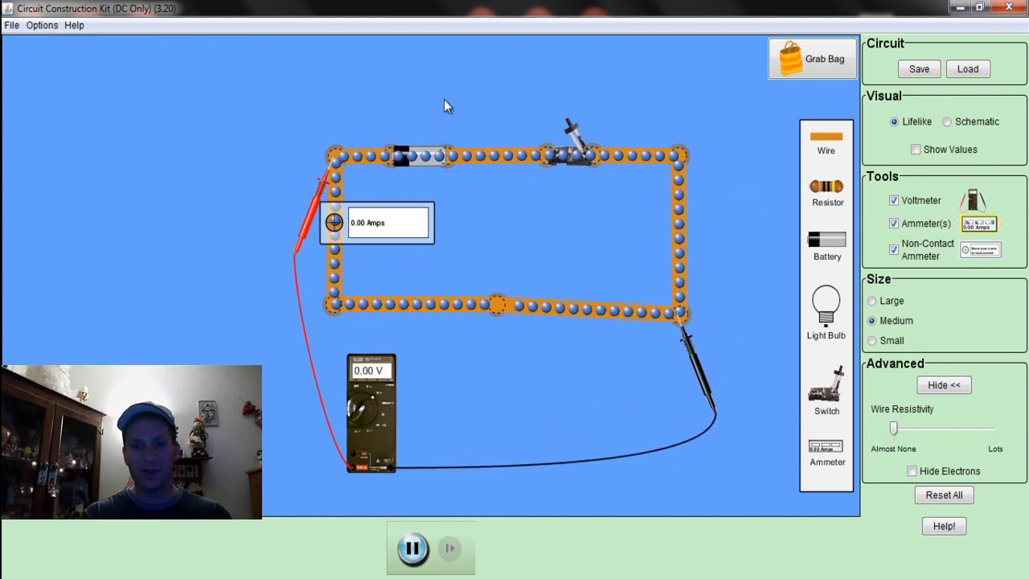
pyautogui.click(571, 131)
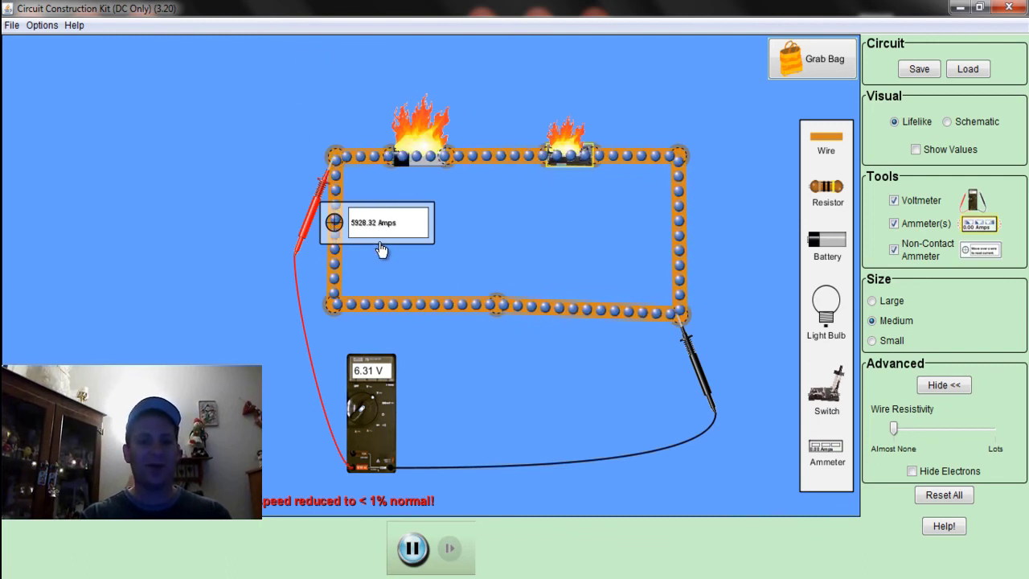
pyautogui.click(568, 155)
pyautogui.moveTo(568, 151); pyautogui.dragTo(599, 104)
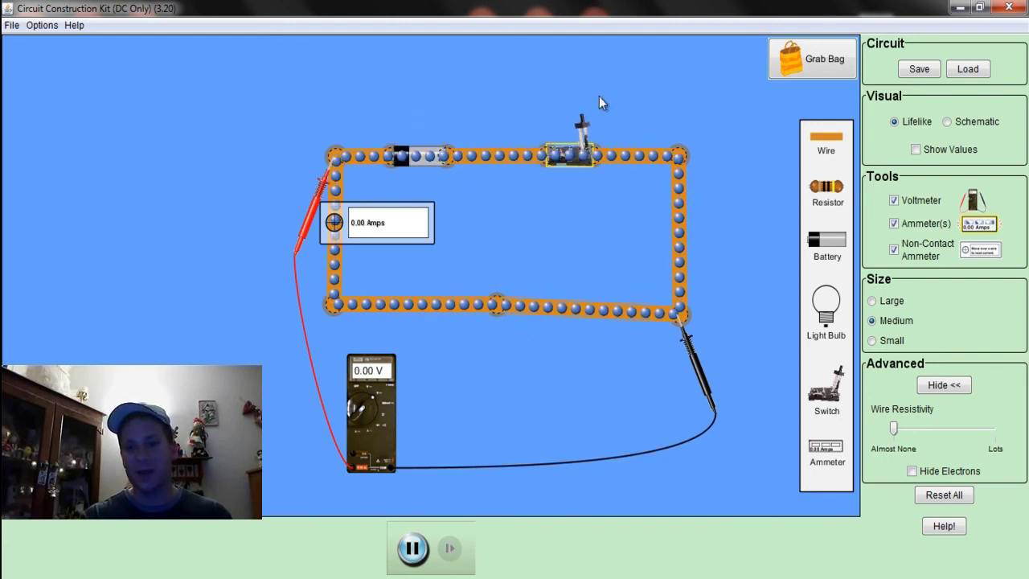
# - Split the bottom junction and pull the wire end aside to open a gap
pyautogui.rightClick(523, 317)
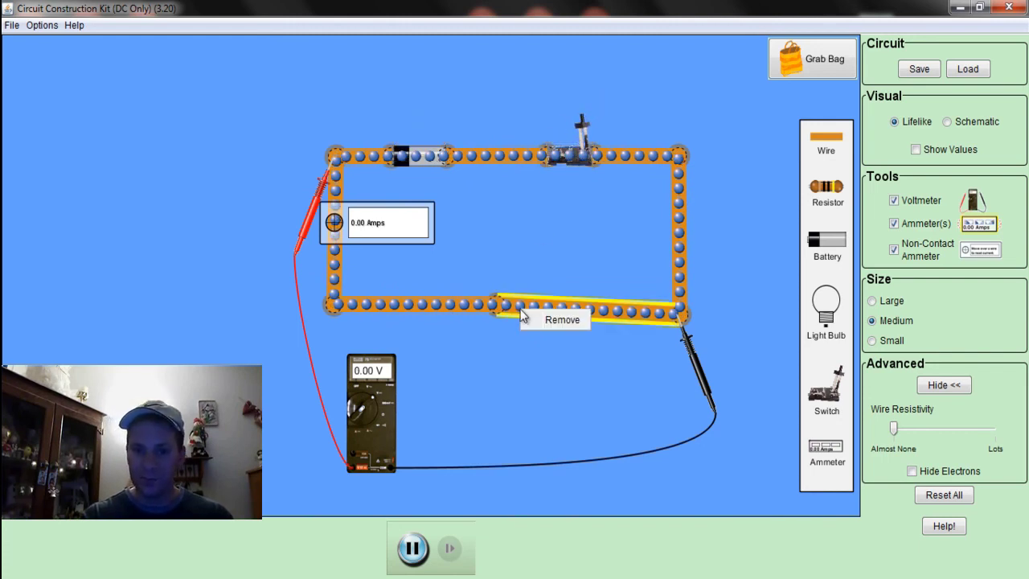
pyautogui.rightClick(498, 304)
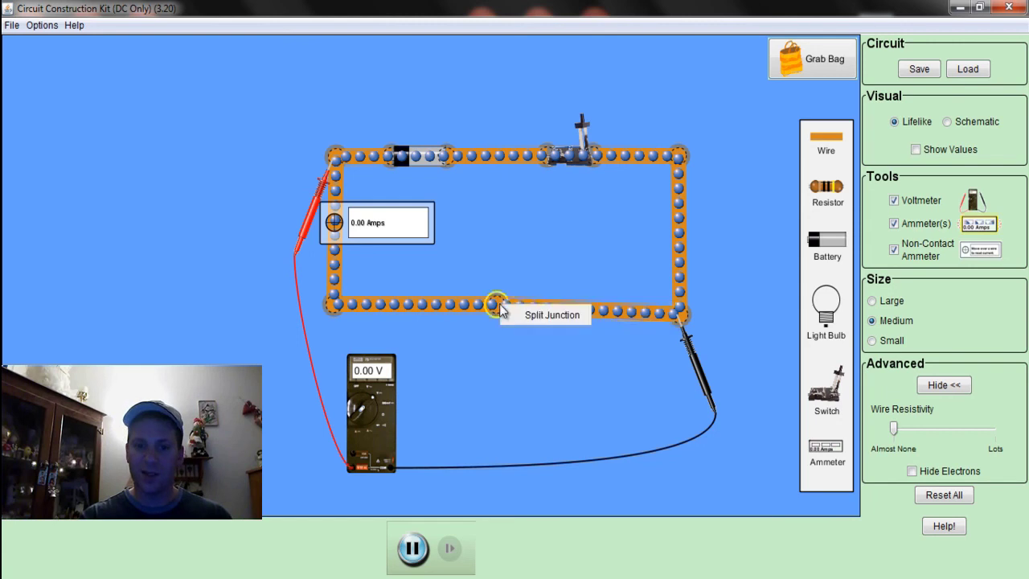
pyautogui.click(527, 319)
pyautogui.moveTo(515, 313); pyautogui.dragTo(566, 320)
# - Insert a light bulb in the gap, close the switch for 1.20 A, and set the black probe at its base
pyautogui.moveTo(832, 320); pyautogui.dragTo(505, 312)
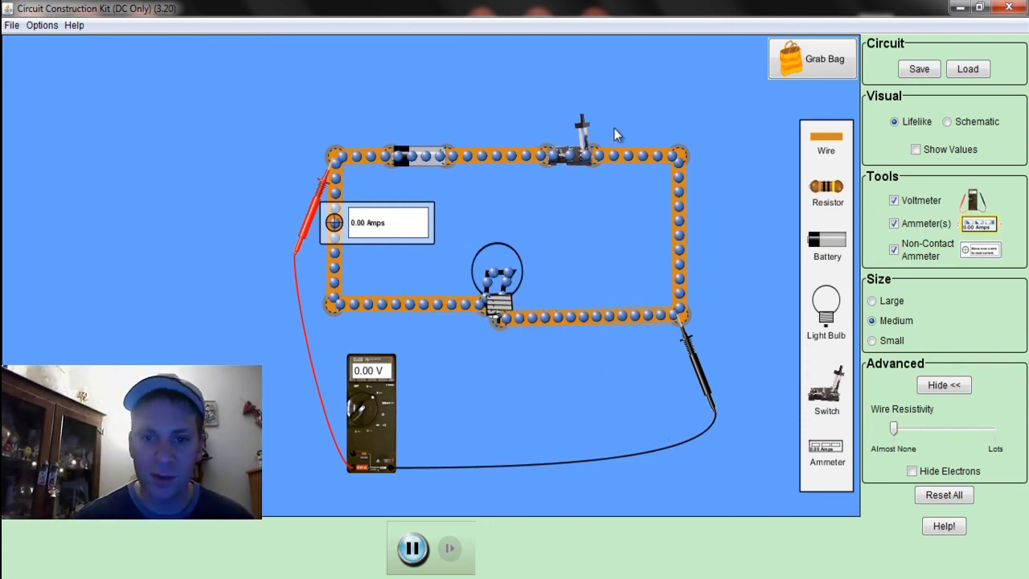
pyautogui.moveTo(588, 128); pyautogui.dragTo(572, 159)
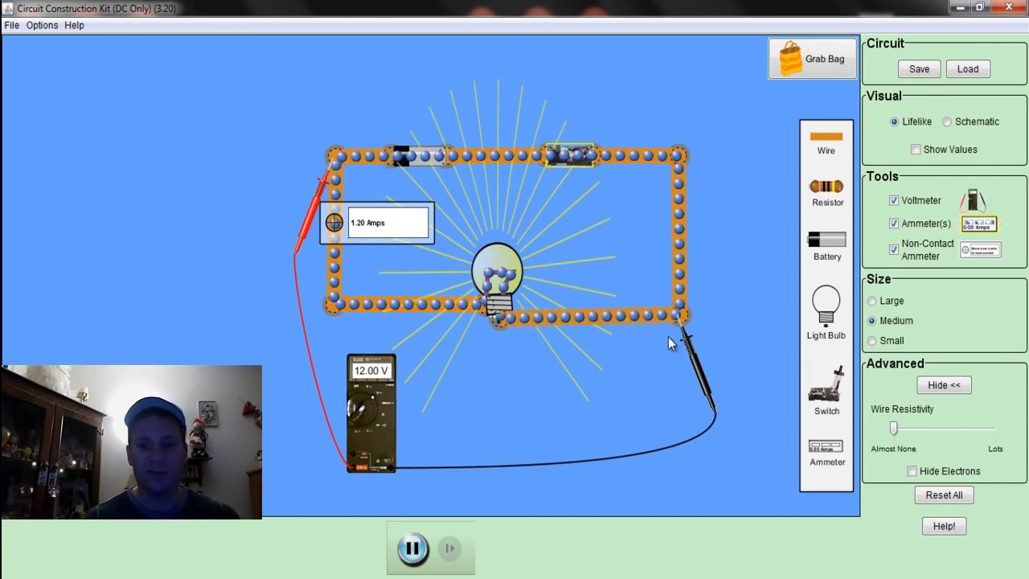
pyautogui.moveTo(687, 342); pyautogui.dragTo(515, 349)
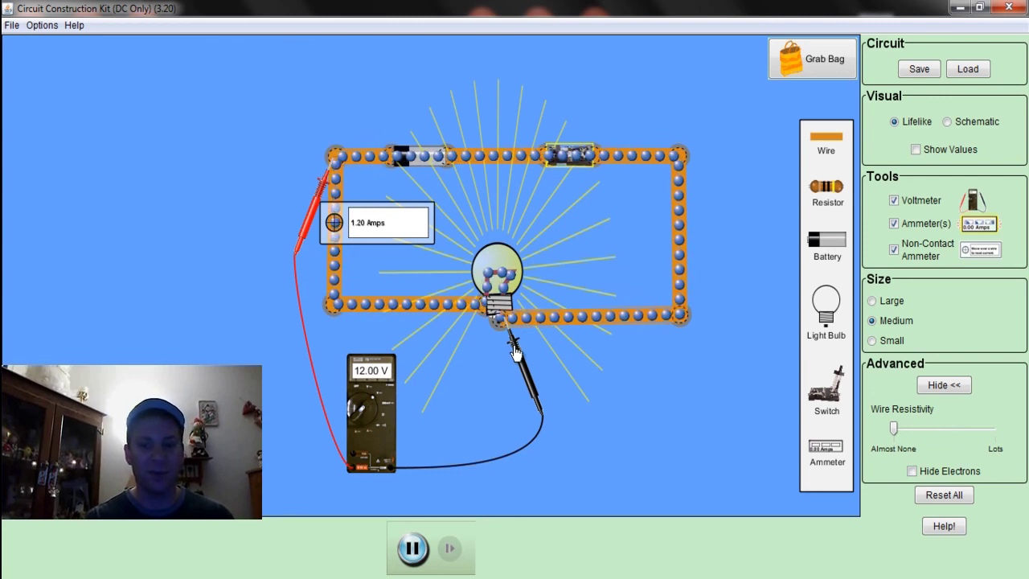
pyautogui.moveTo(514, 350); pyautogui.dragTo(493, 341)
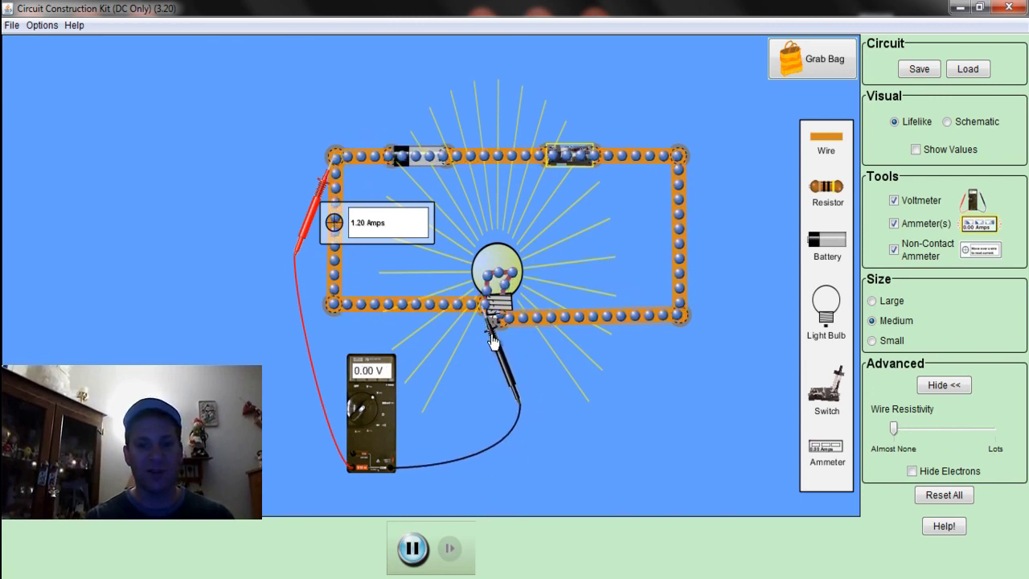